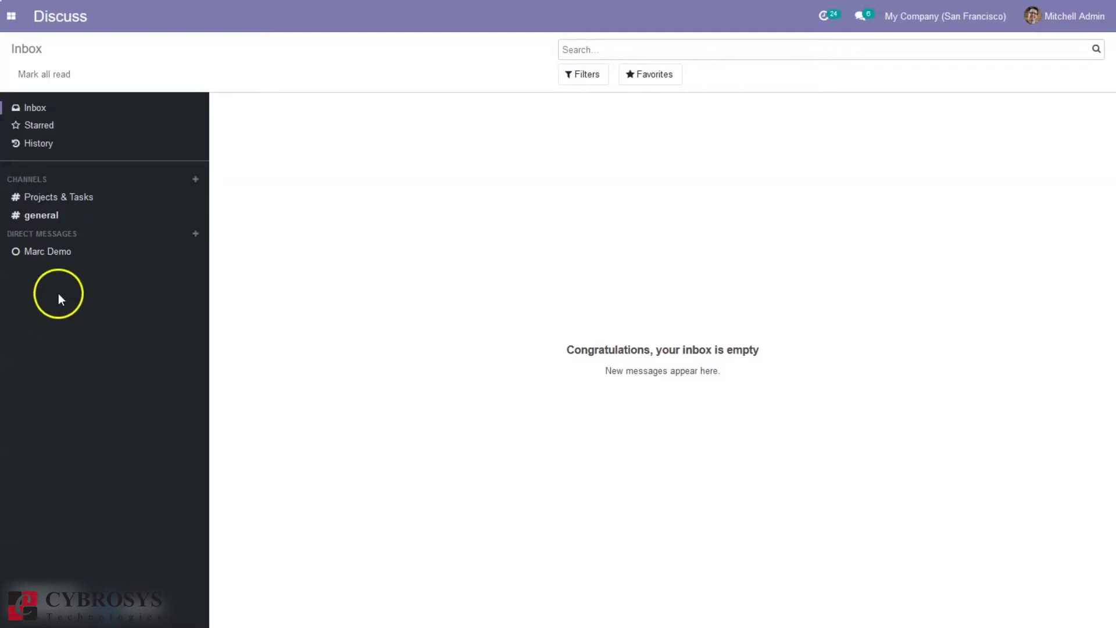
Go to Manufacturing > Products > Products and begin a blank new product
left_click(11, 16)
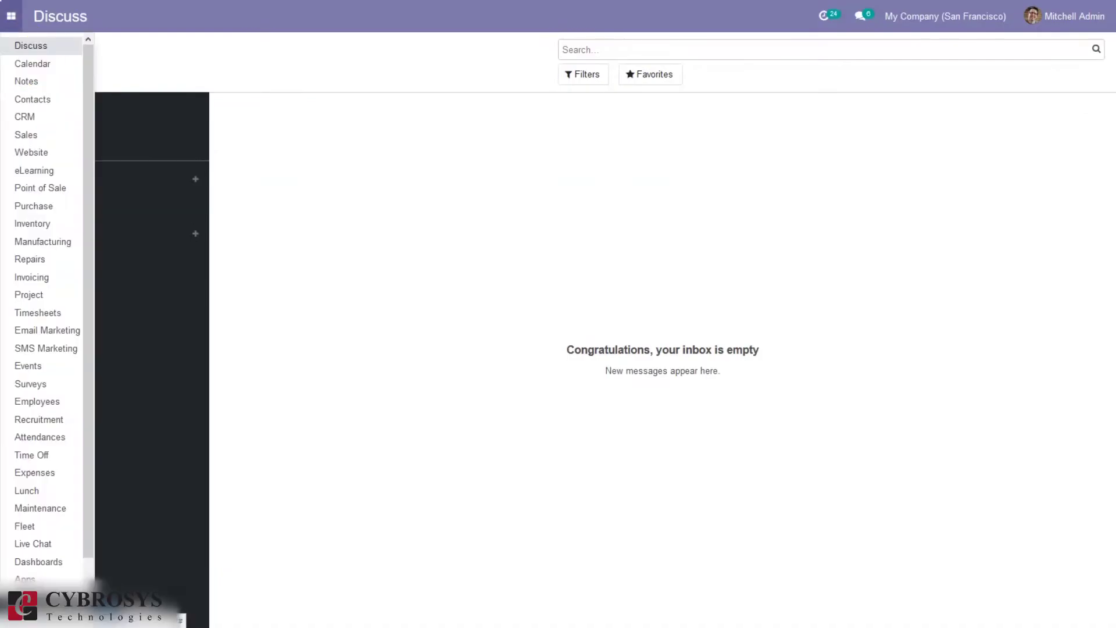
left_click(42, 243)
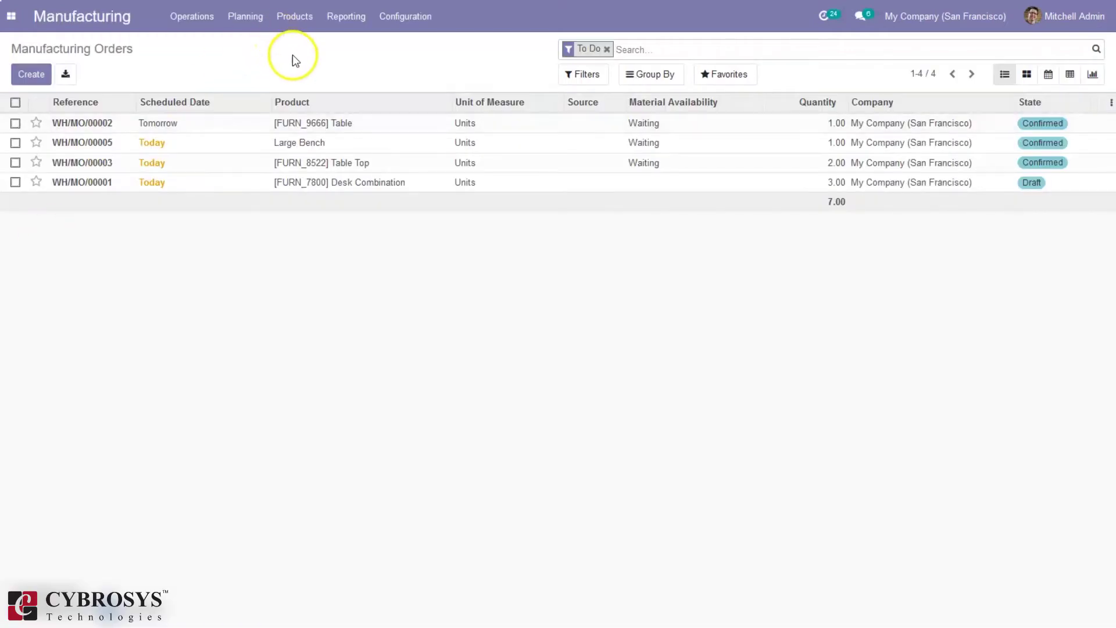
left_click(290, 18)
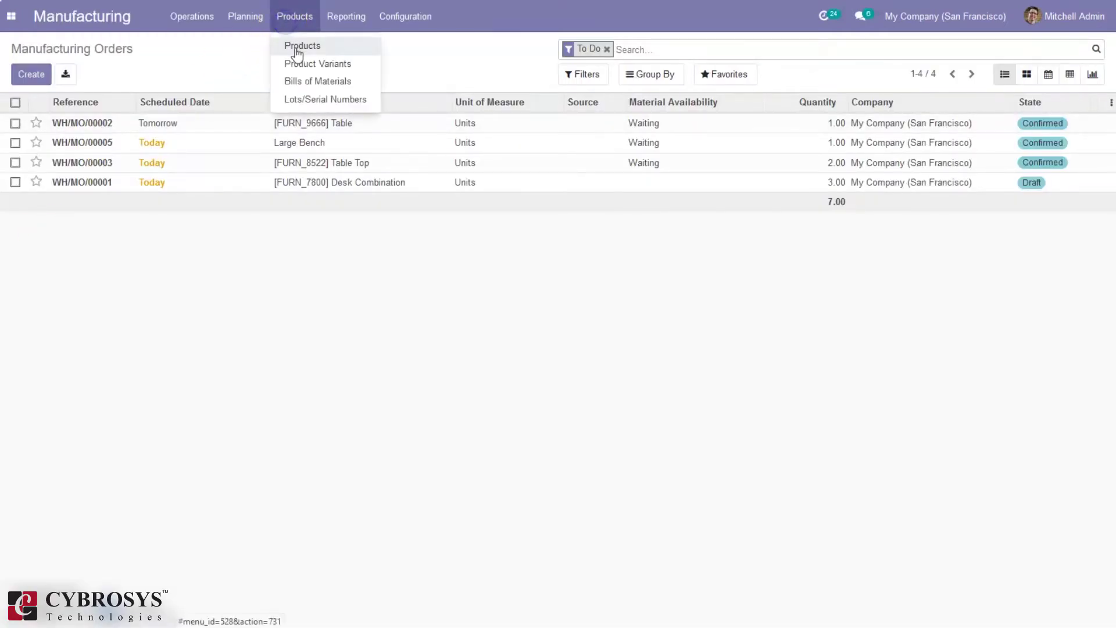
left_click(297, 51)
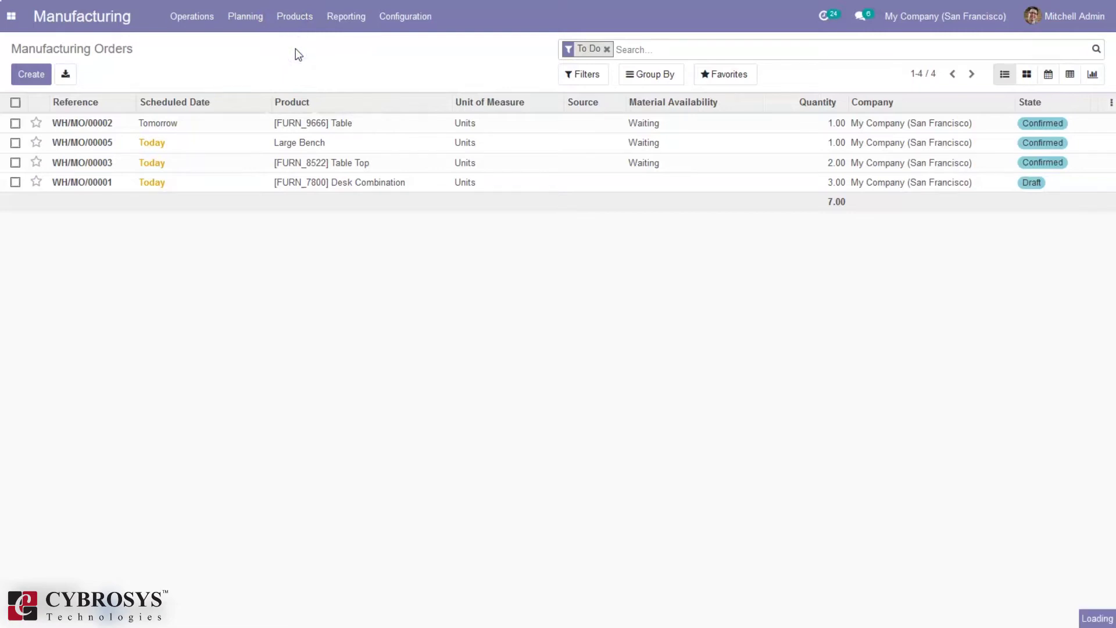
left_click(54, 77)
left_click(26, 75)
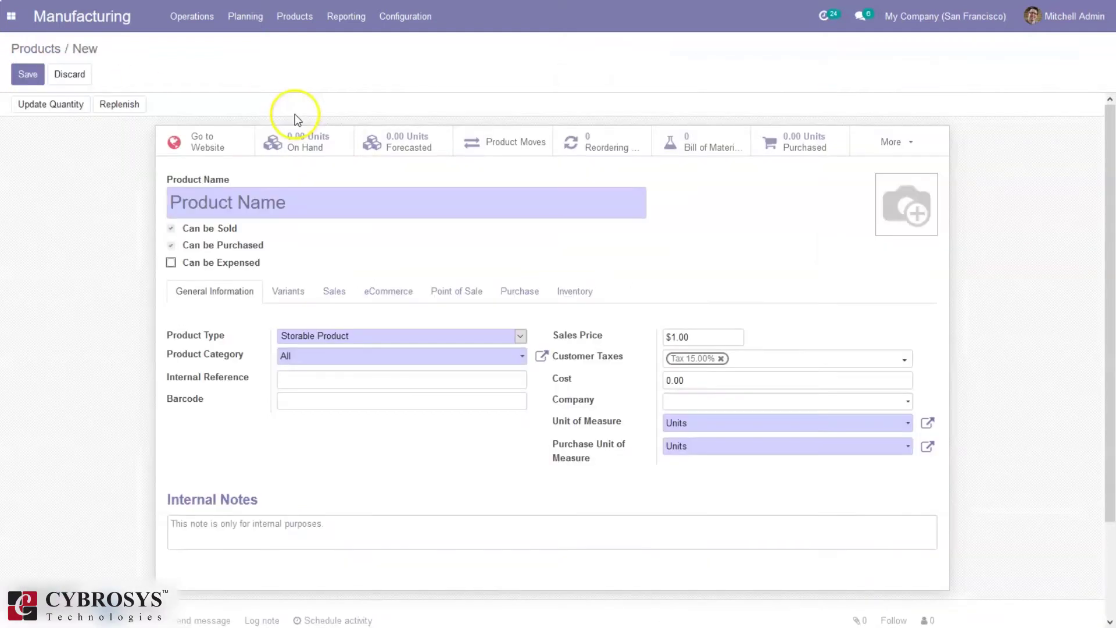
Name the product Bench, enable its Manufacture route on the Inventory tab, and save
type("Bench")
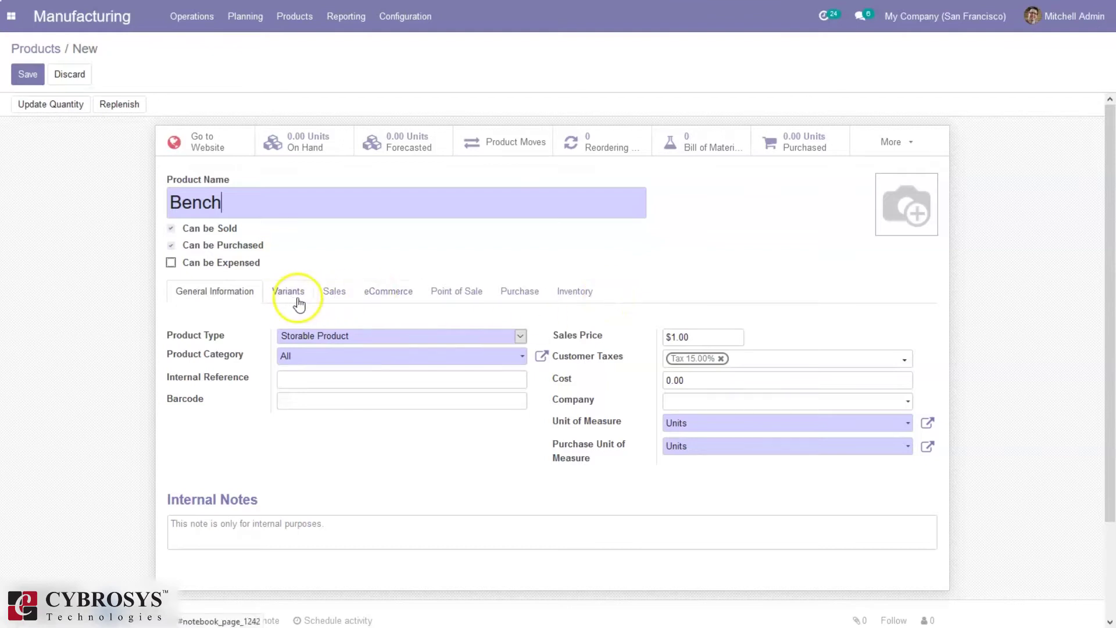
left_click(578, 291)
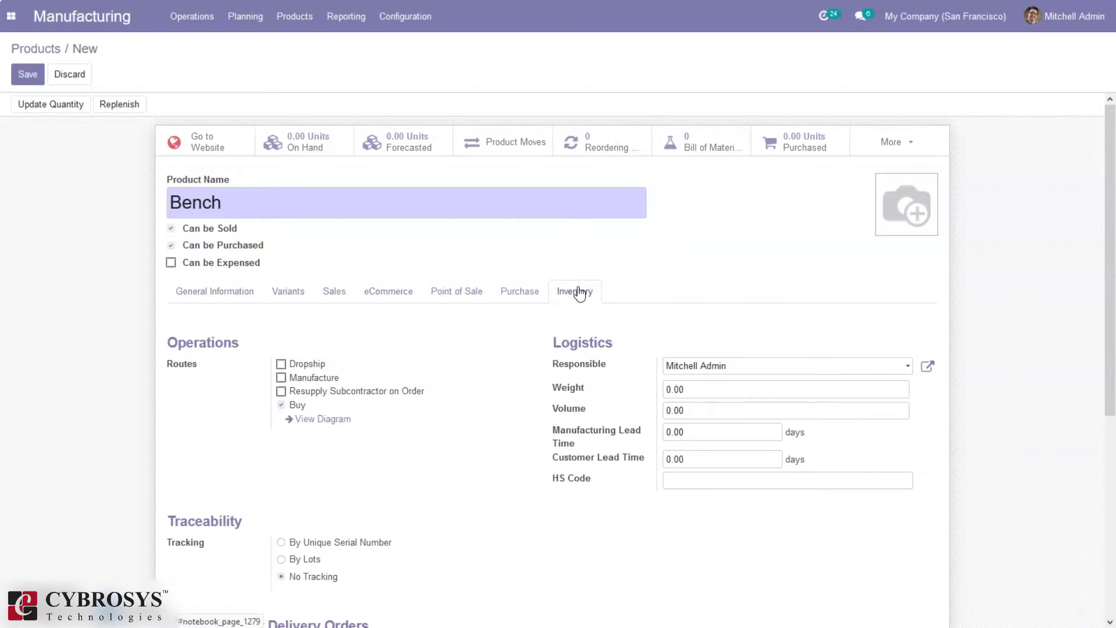
left_click(281, 379)
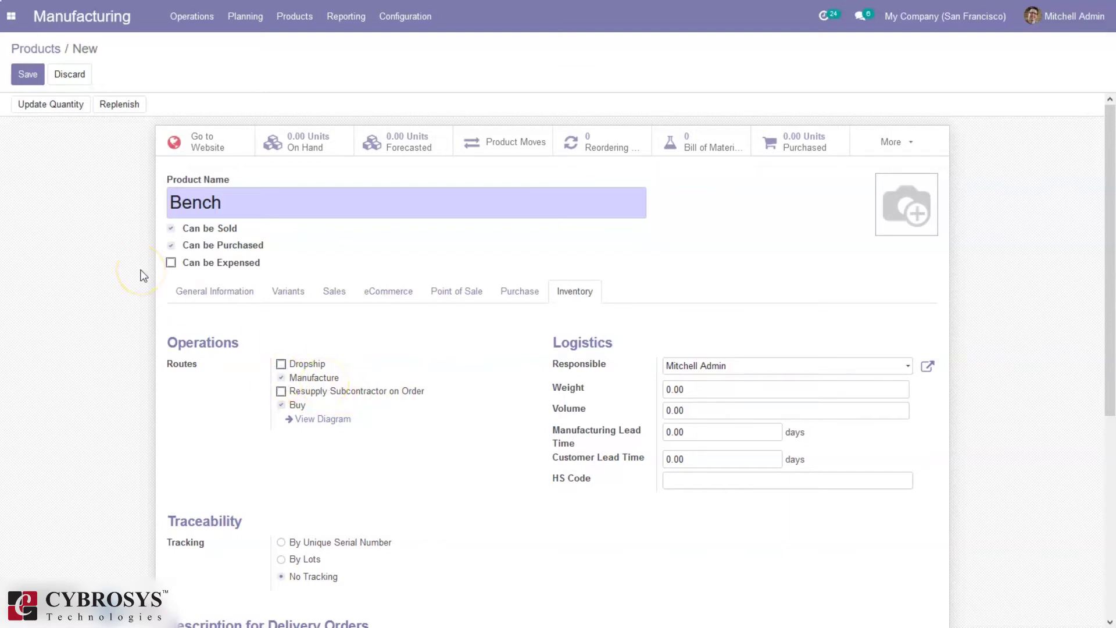
left_click(23, 81)
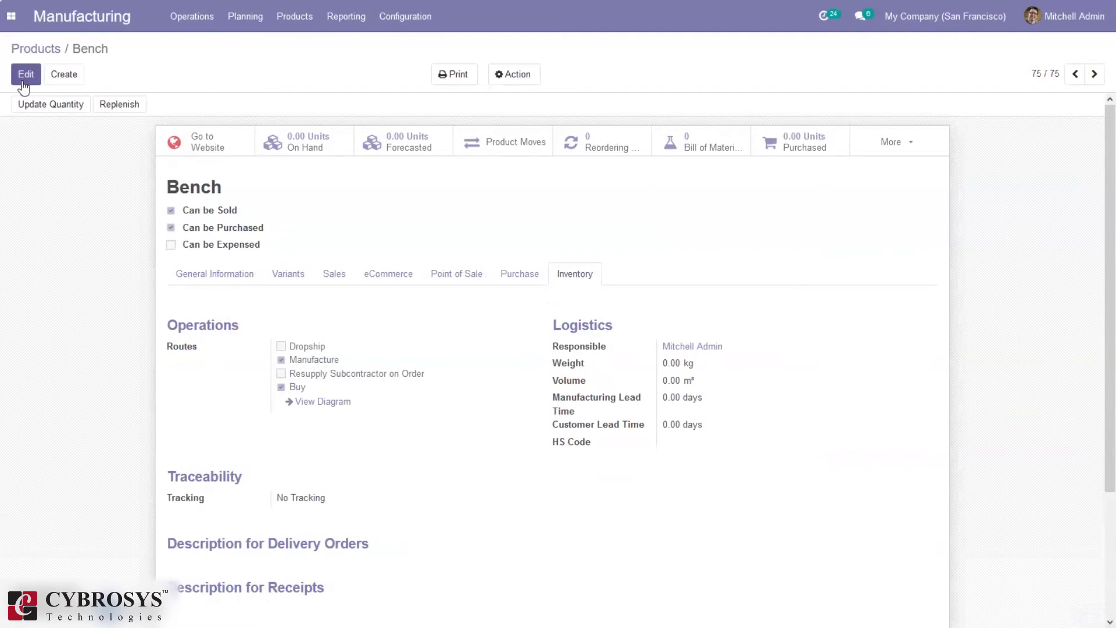
From Bench's Bill of Materials smart button, create a new BoM for 1.00 Units
left_click(725, 150)
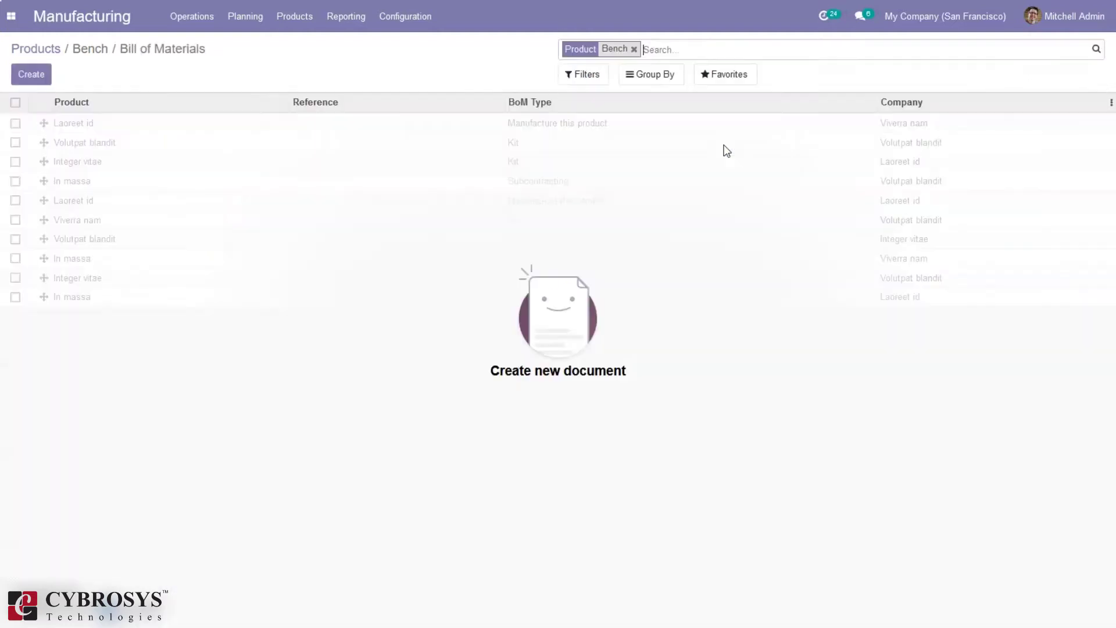
left_click(615, 146)
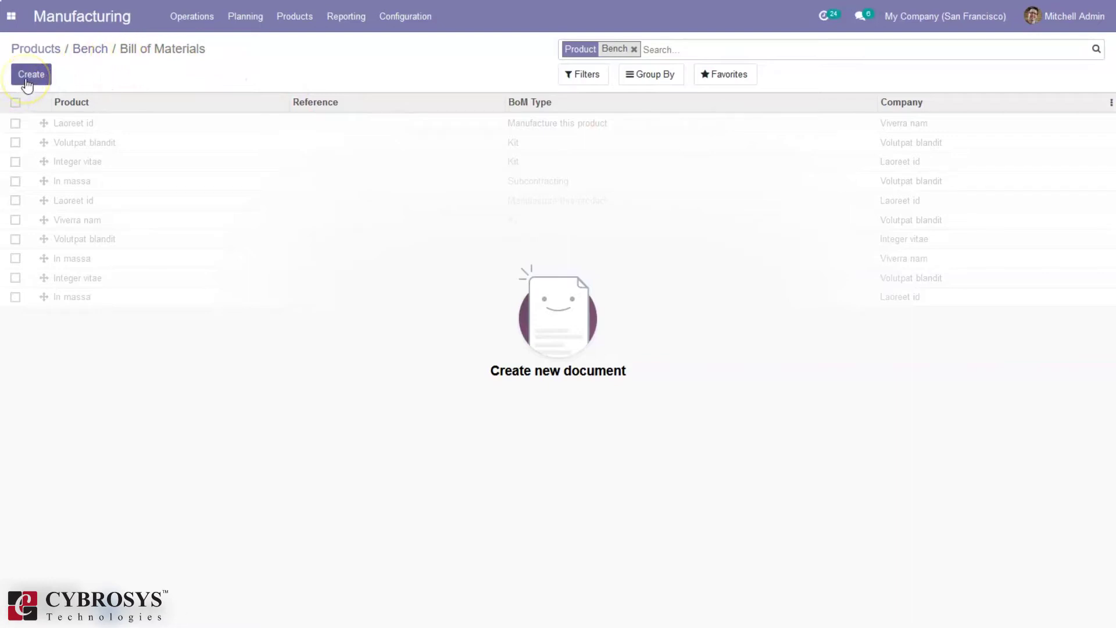
left_click(294, 22)
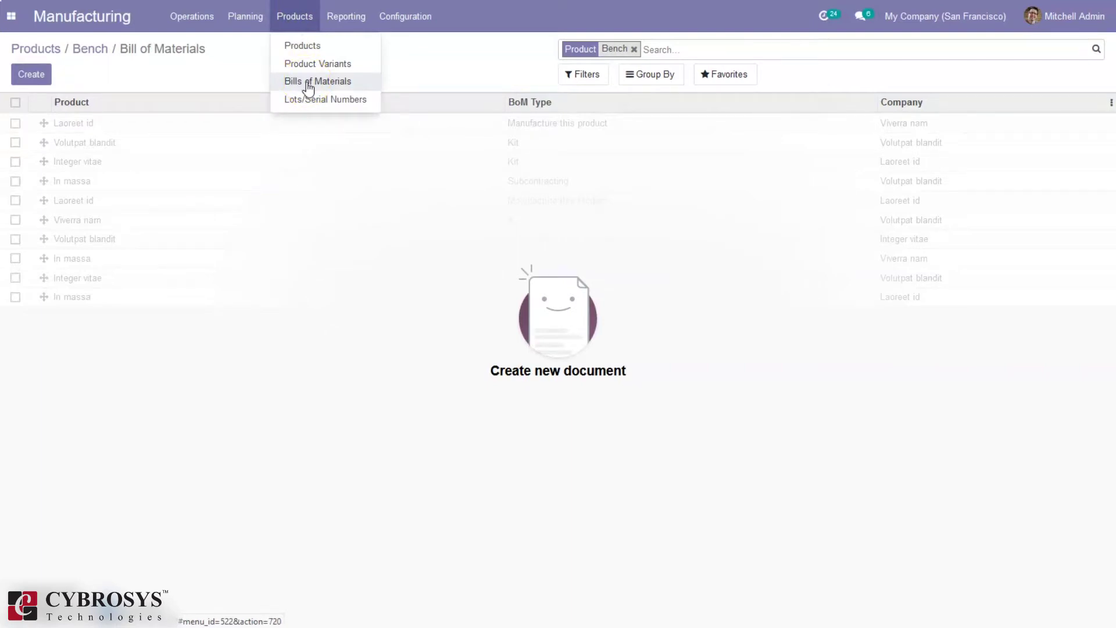
left_click(254, 74)
left_click(24, 75)
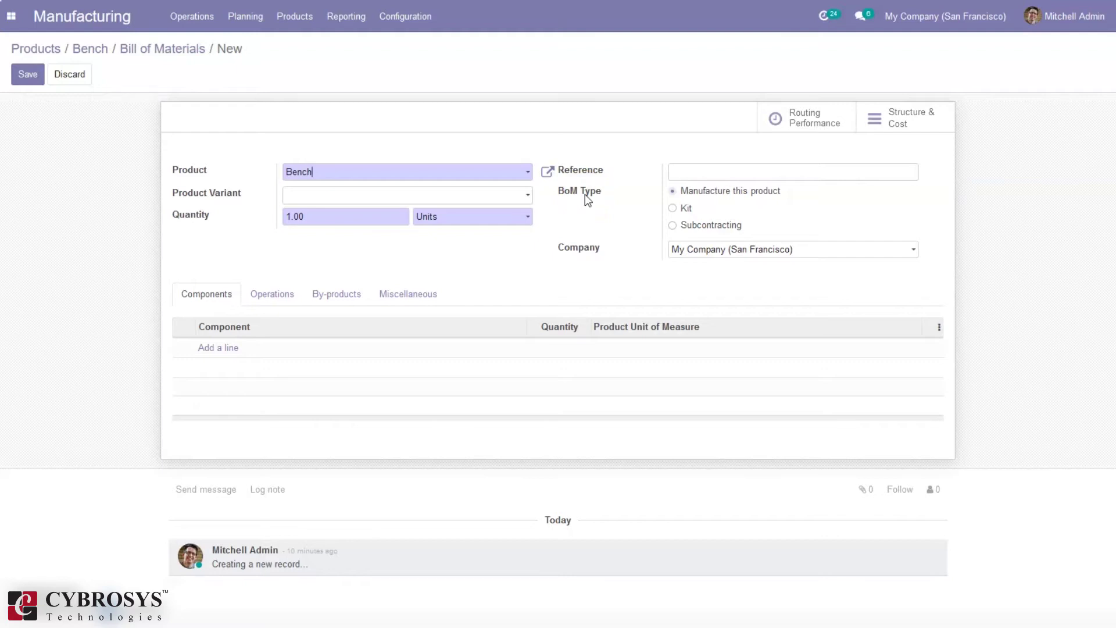
left_click(686, 207)
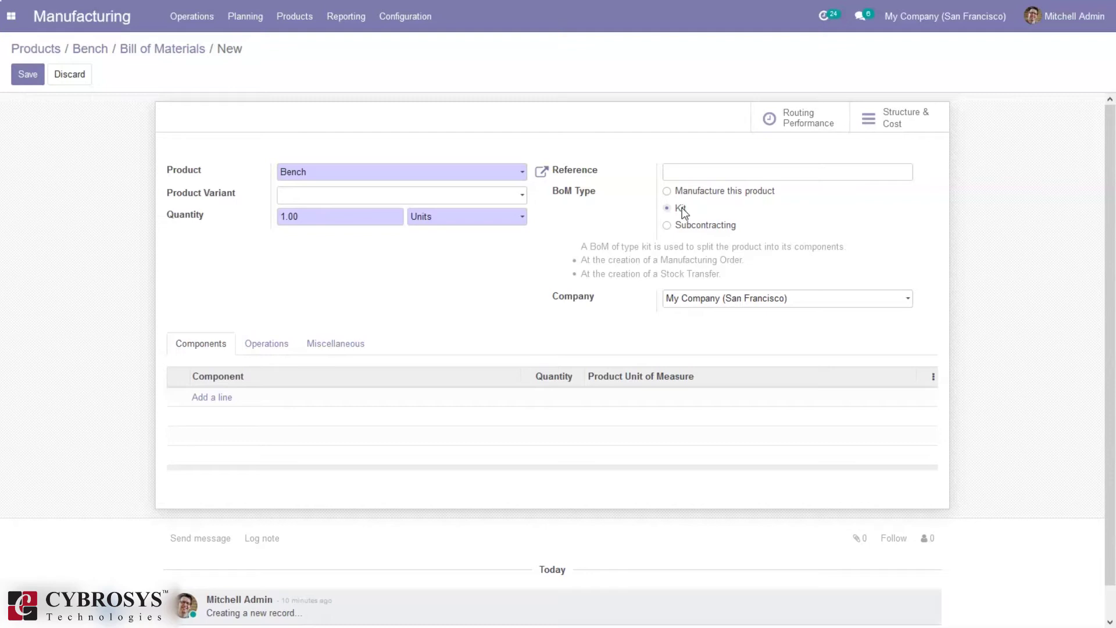
left_click(686, 228)
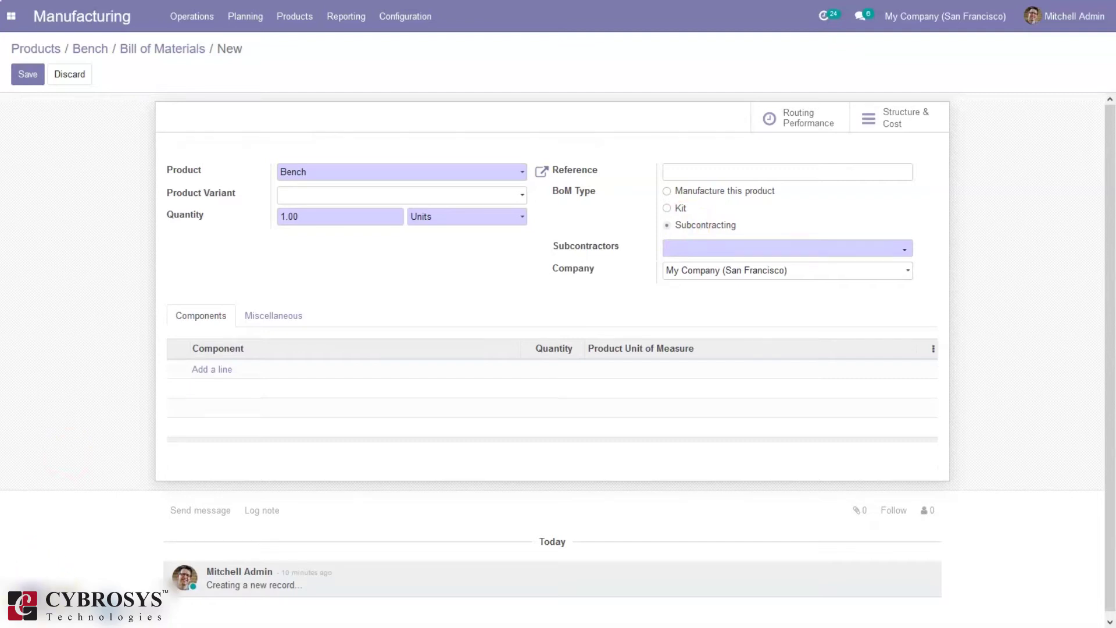
left_click(699, 255)
left_click(699, 251)
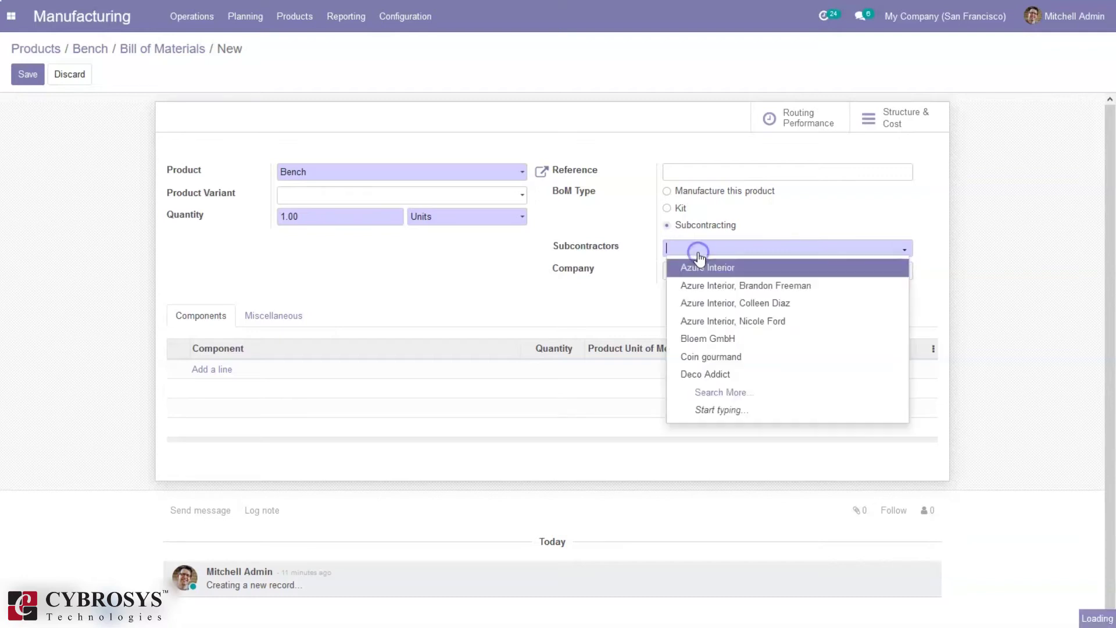
left_click(728, 272)
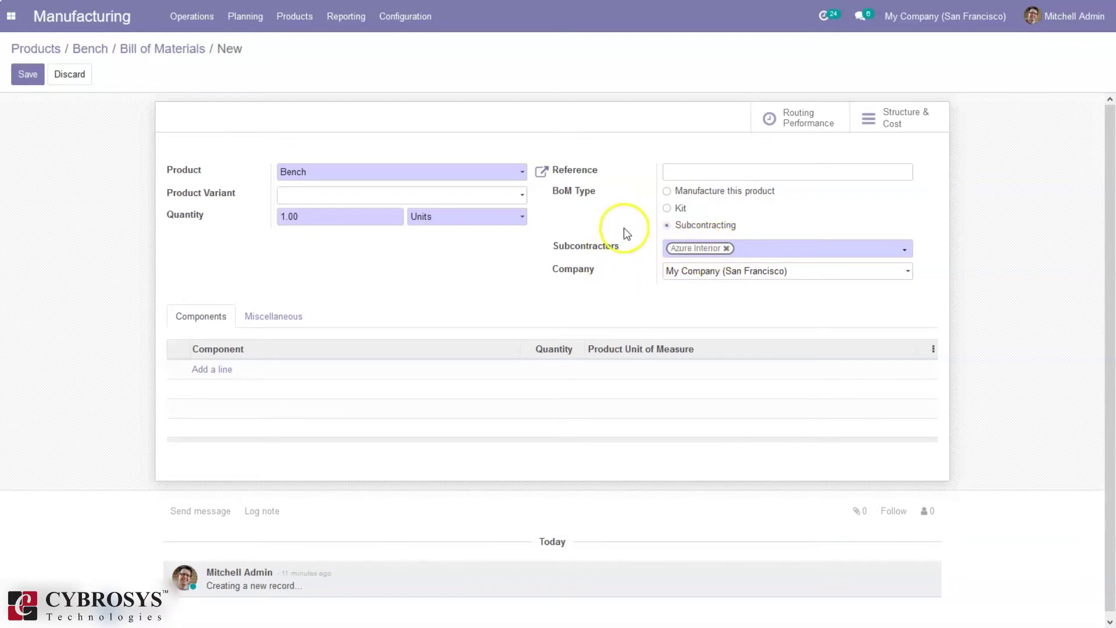
left_click(727, 249)
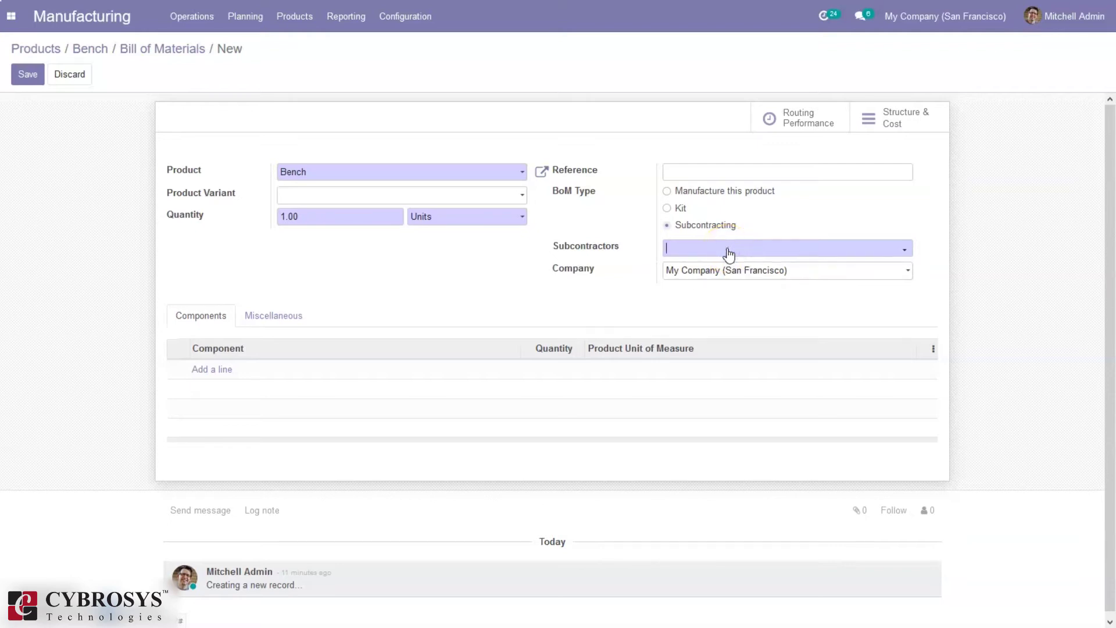
left_click(678, 192)
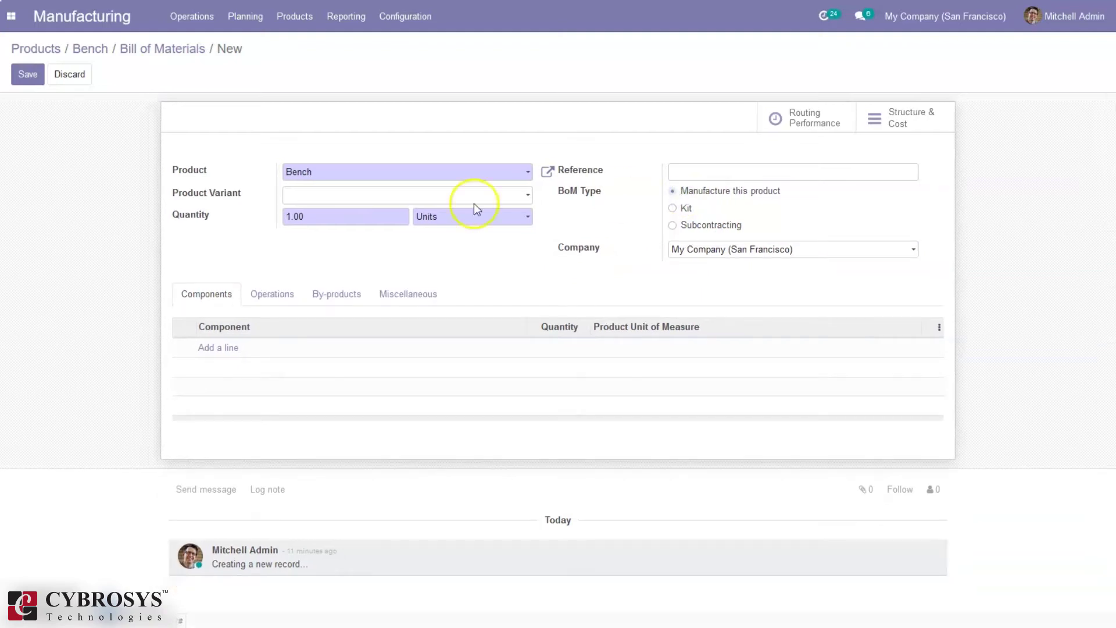
Add component lines Wood Panel ×1, Screw ×6 and Bolt ×5 to the BoM
left_click(207, 349)
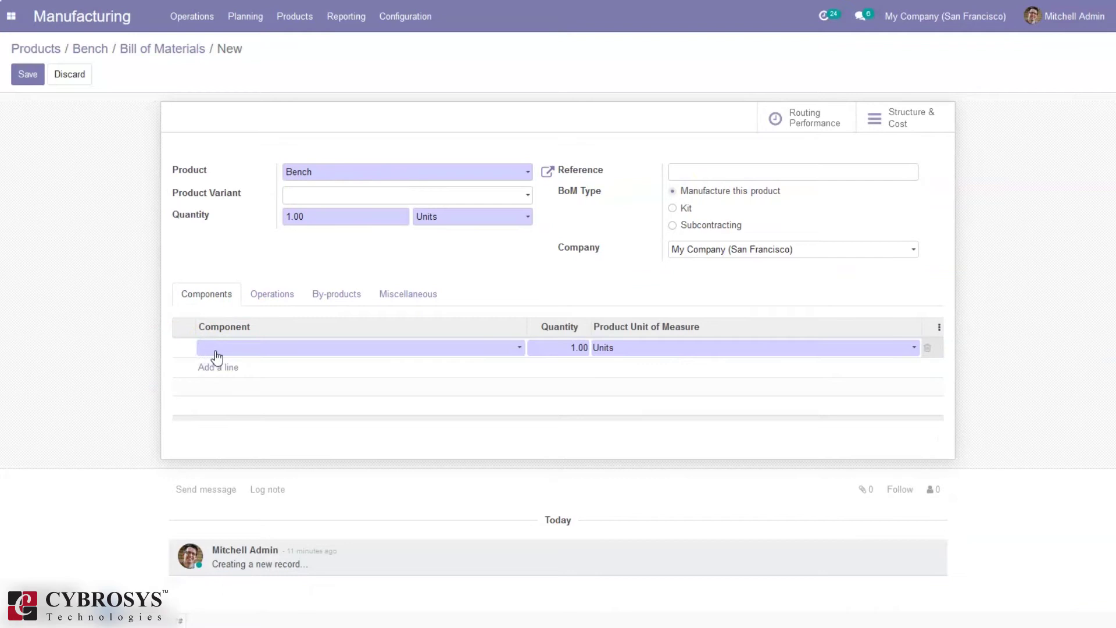
type("woo")
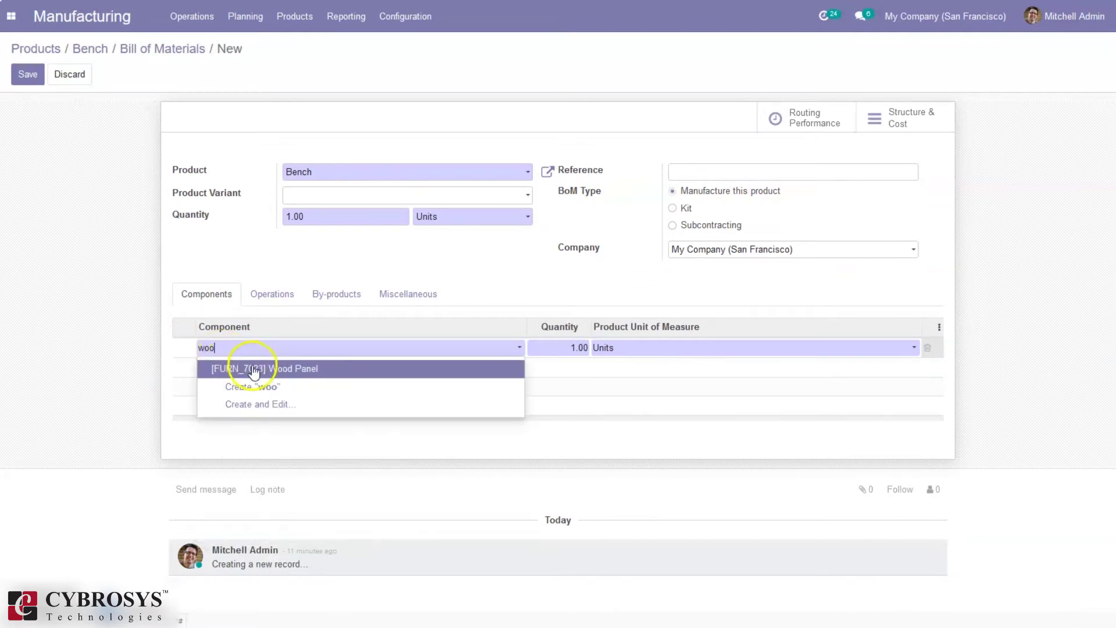
left_click(253, 367)
left_click(220, 368)
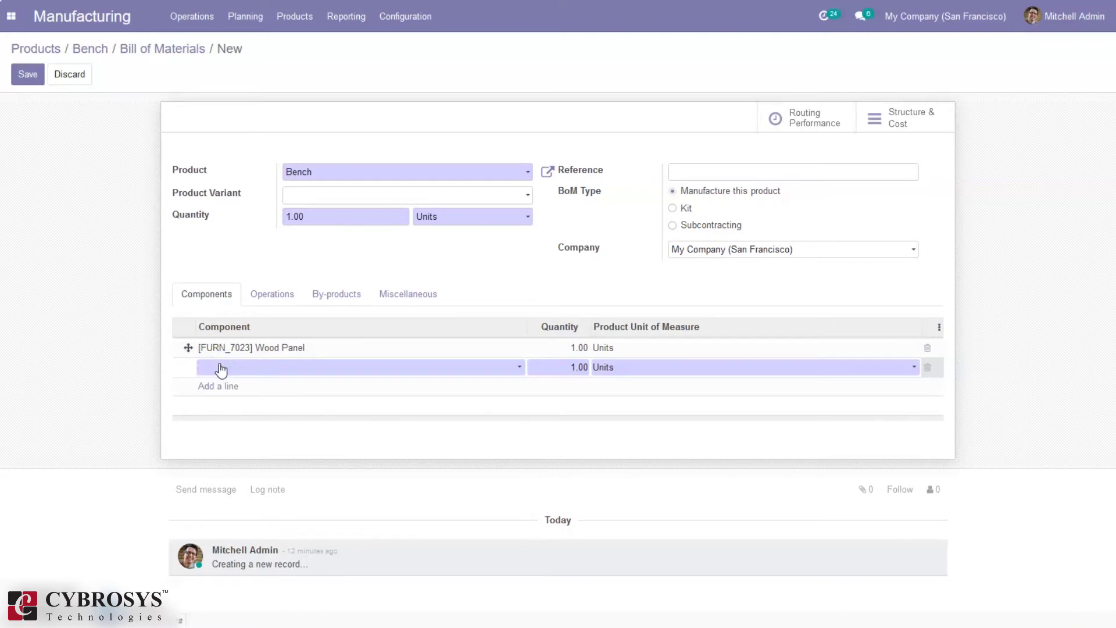
type("scr")
left_click(227, 385)
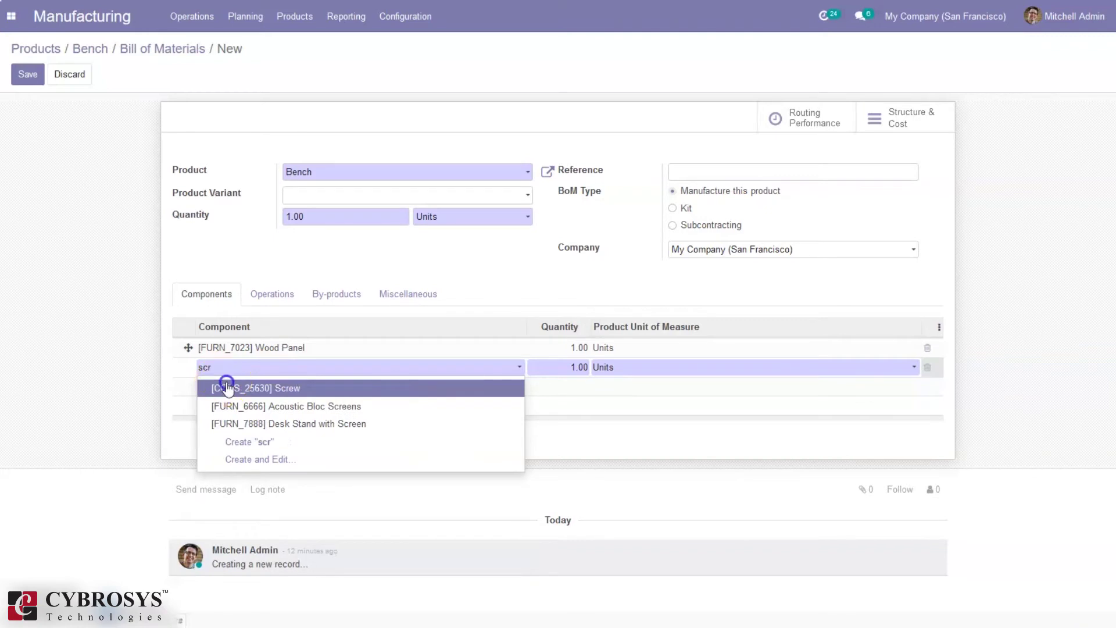
left_click(578, 367)
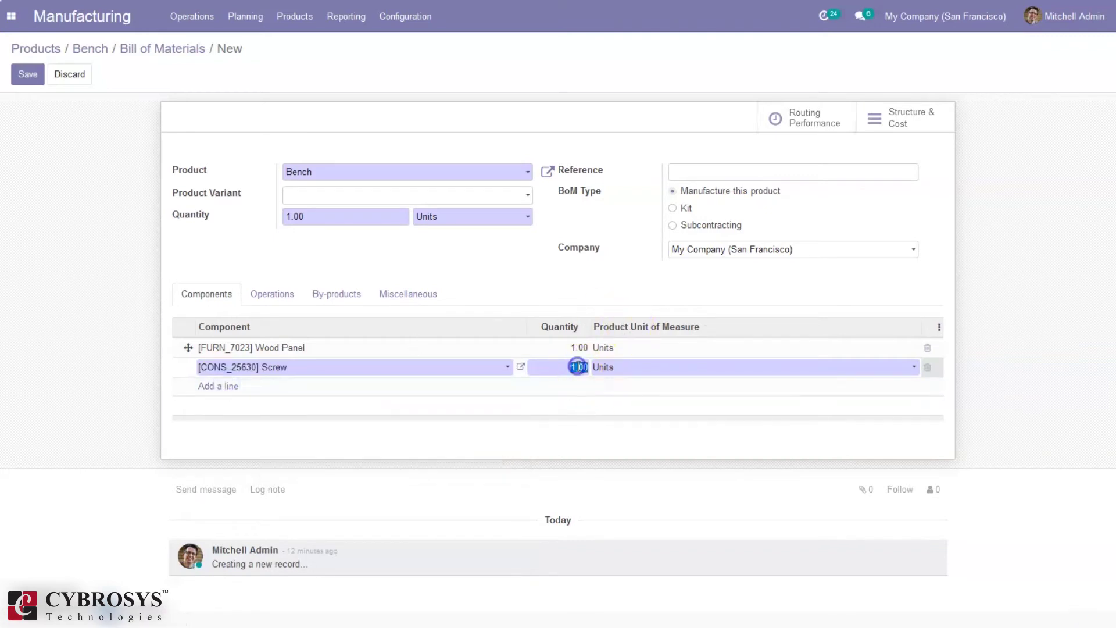
type("6")
left_click(230, 388)
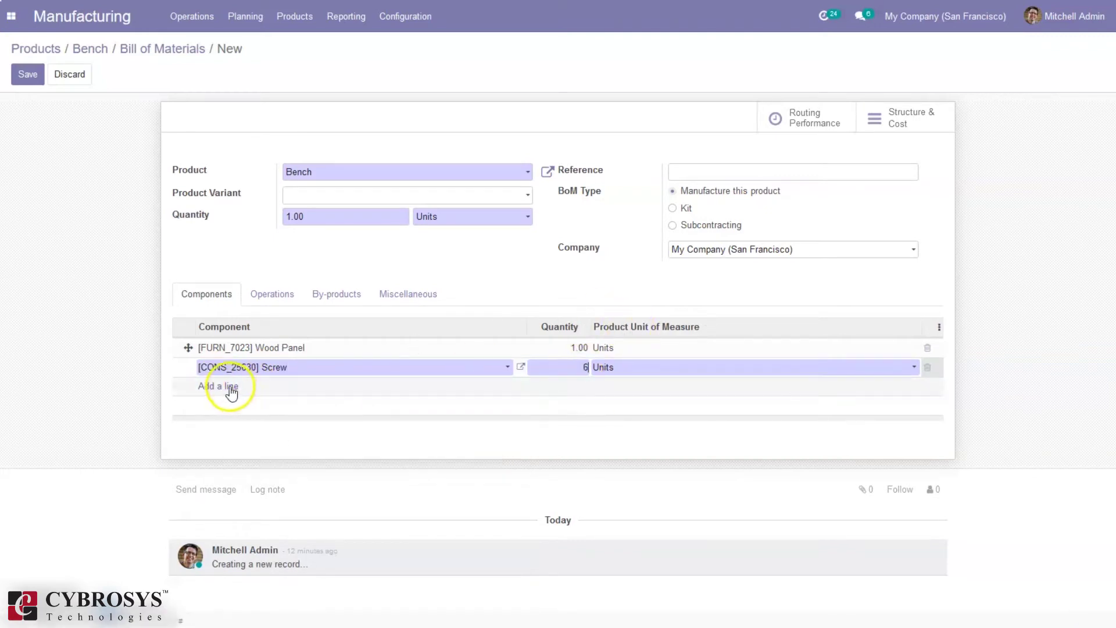
type("bol")
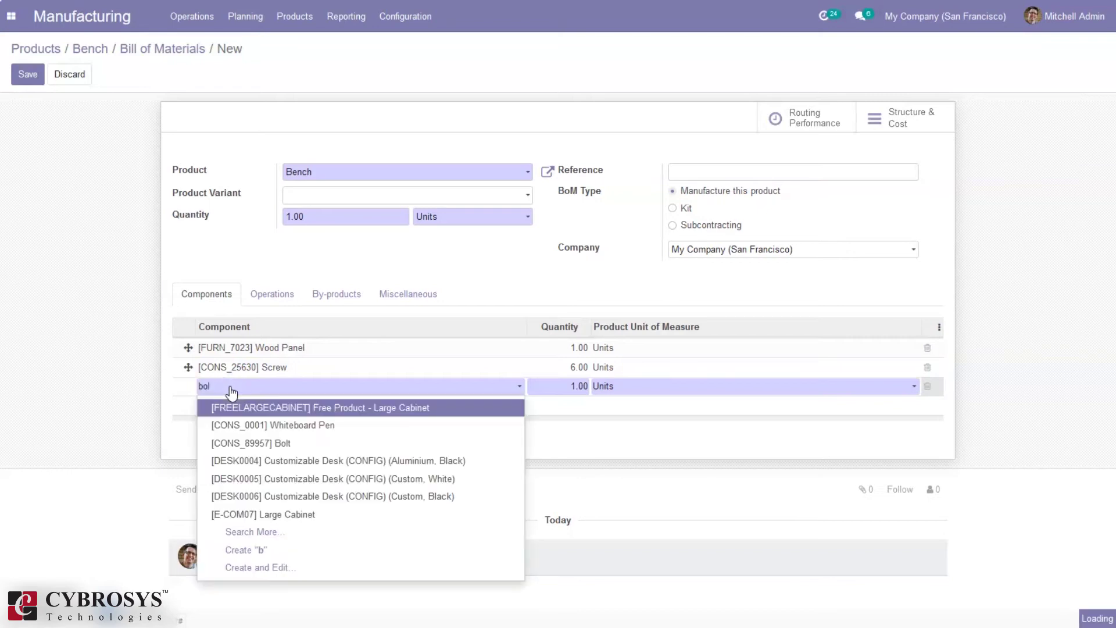
left_click(259, 407)
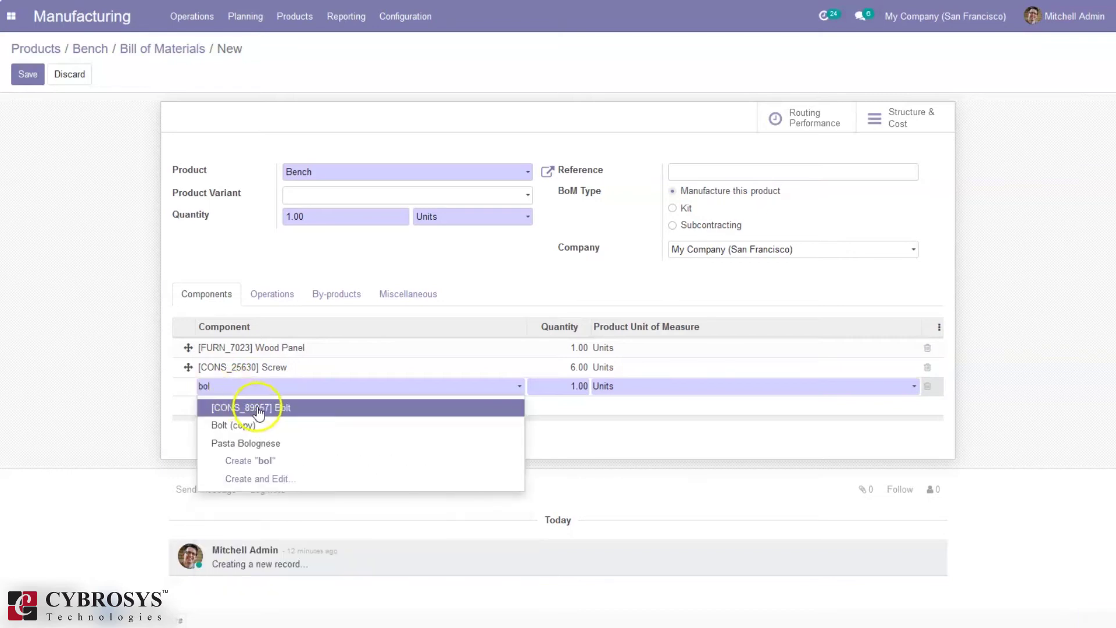
left_click(575, 393)
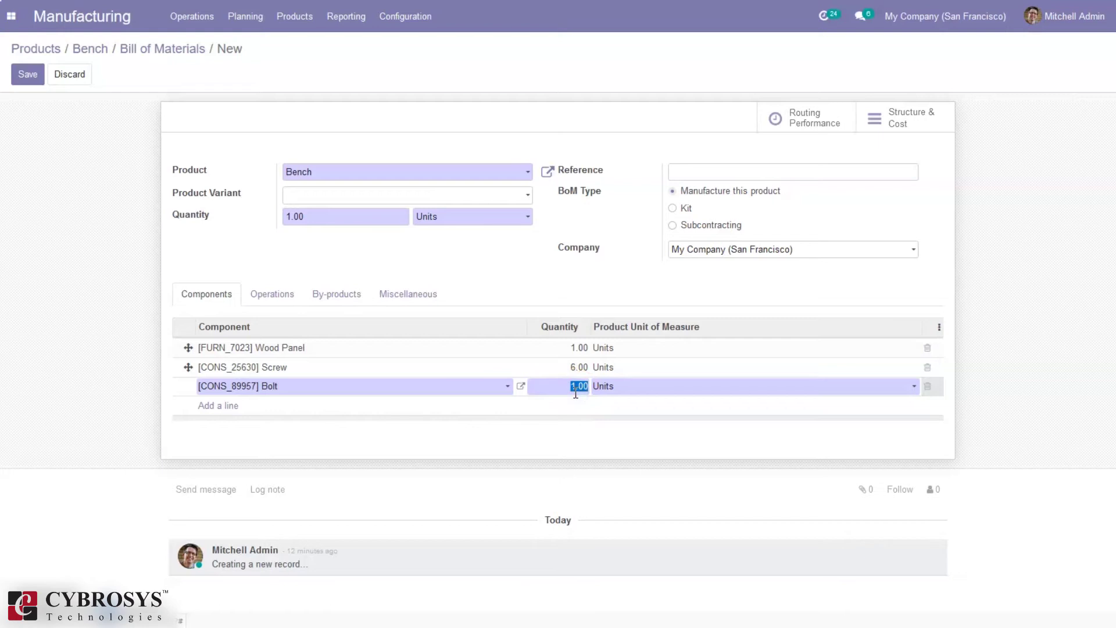
type("5")
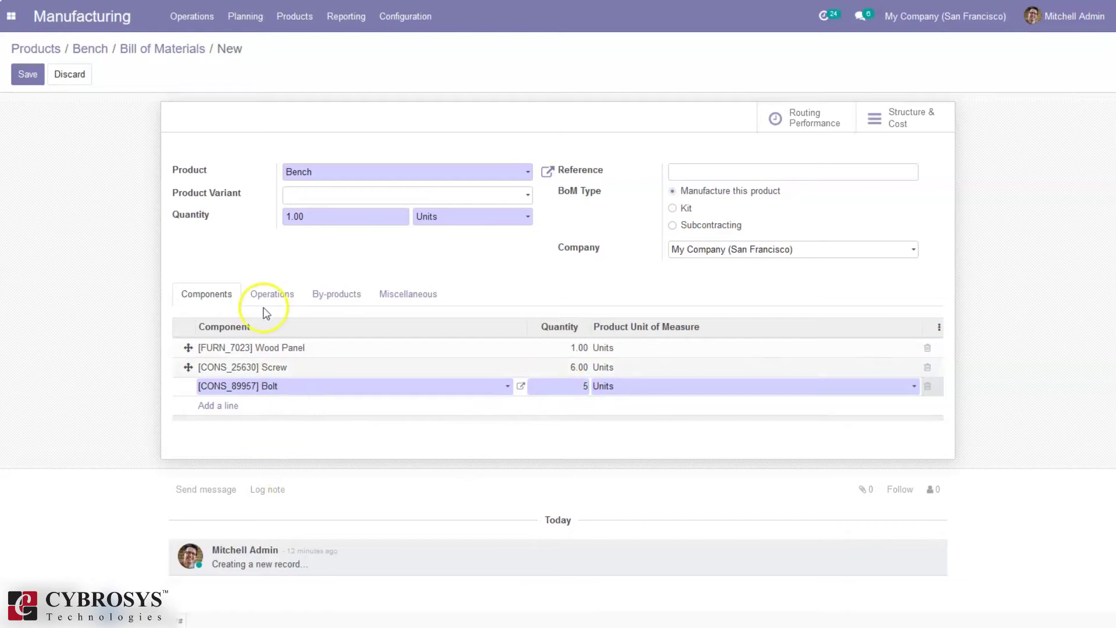
Add a Cutting operation on work center Assembly Line 1
left_click(286, 295)
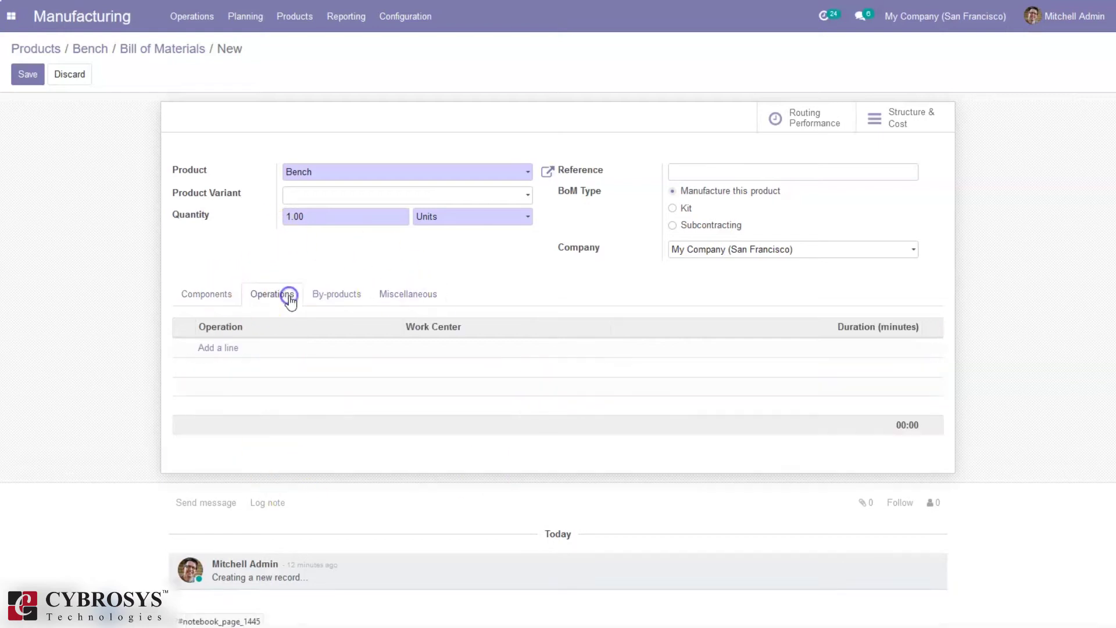
left_click(213, 347)
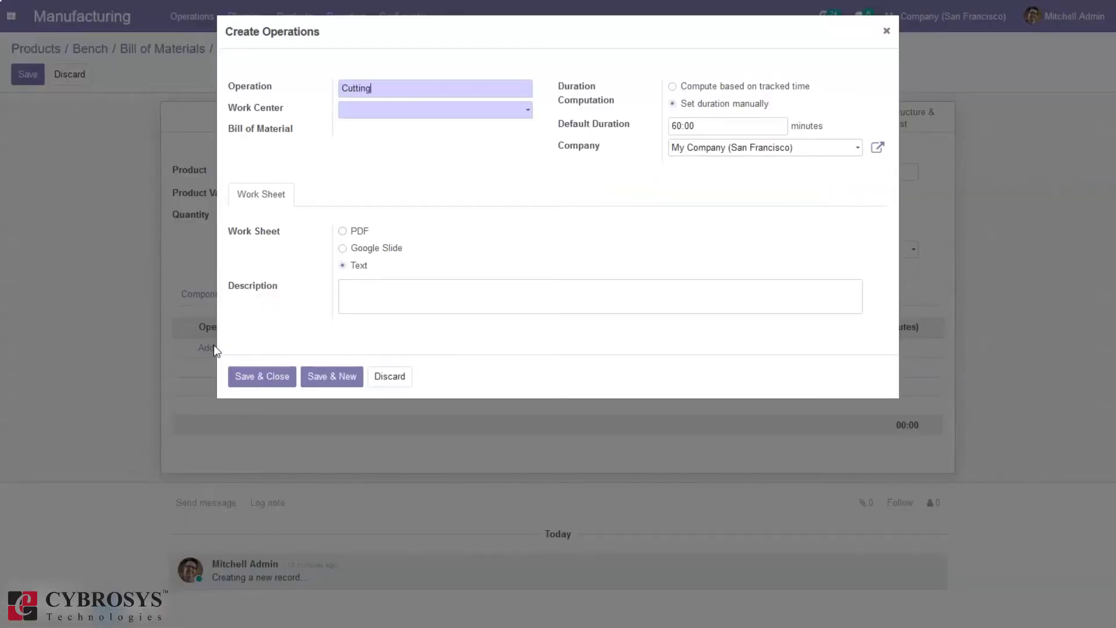
left_click(370, 110)
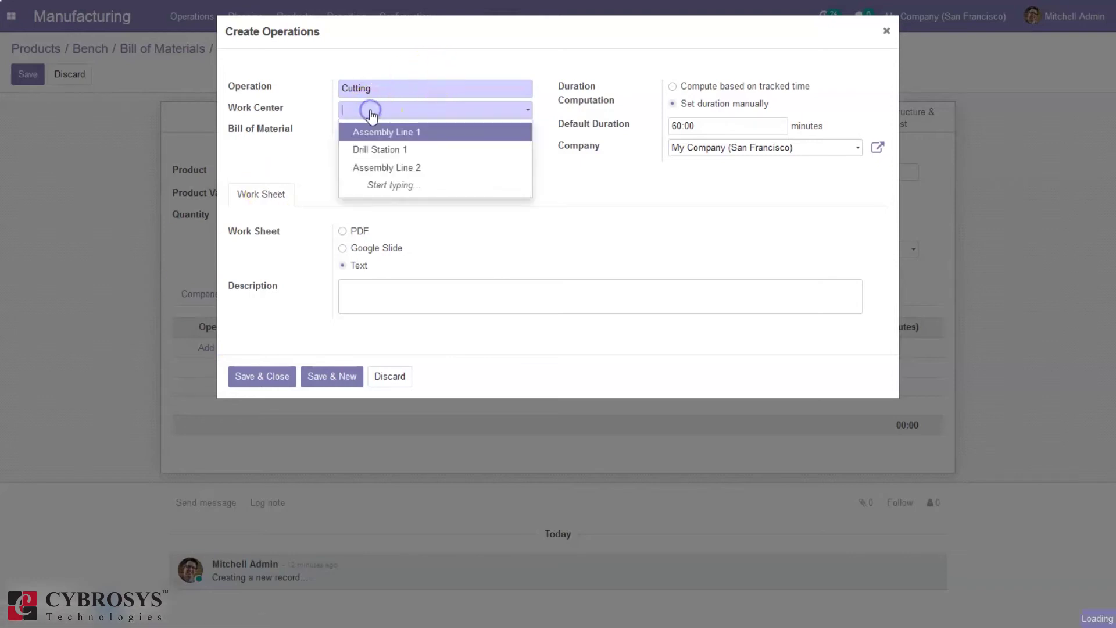
left_click(389, 135)
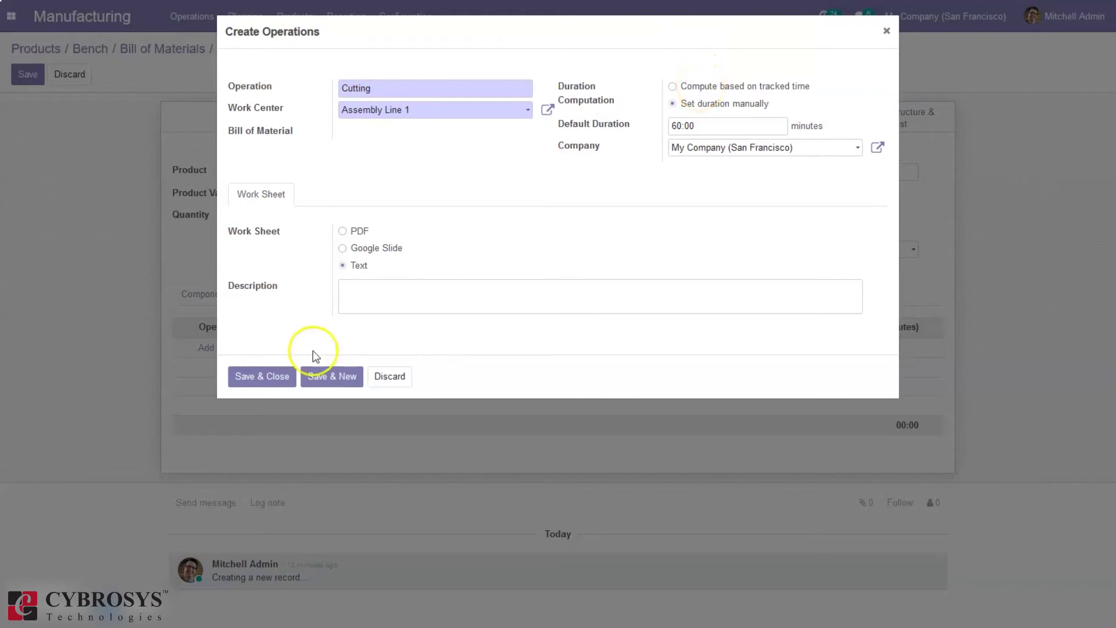
left_click(326, 378)
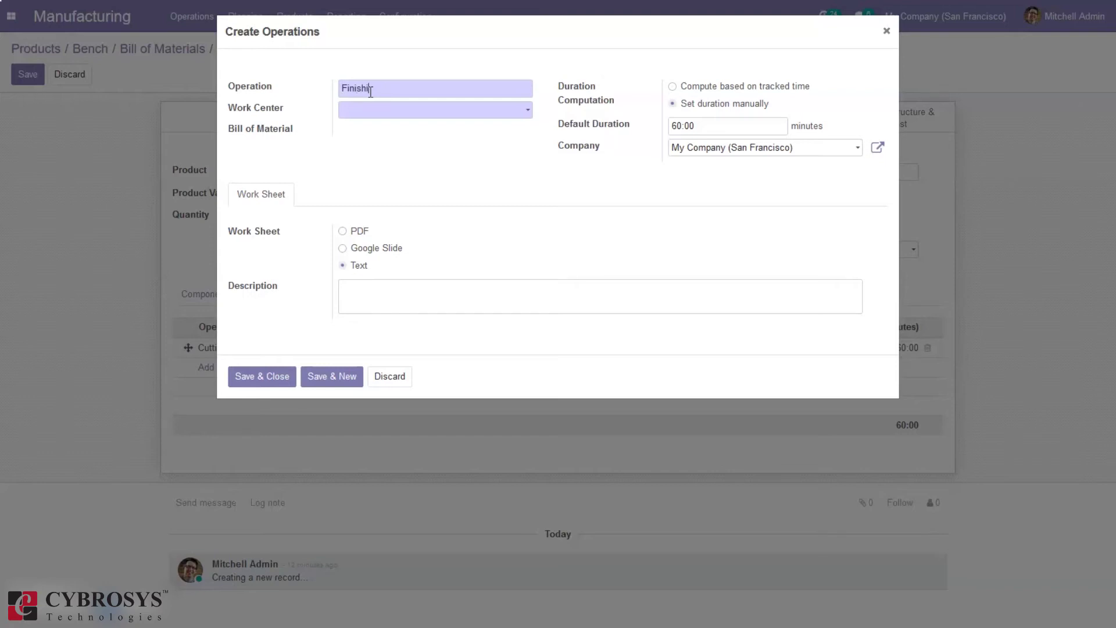
Add a Finishing operation on Assembly Line 2, then glance at Cutting's details
type("Finishing")
left_click(369, 107)
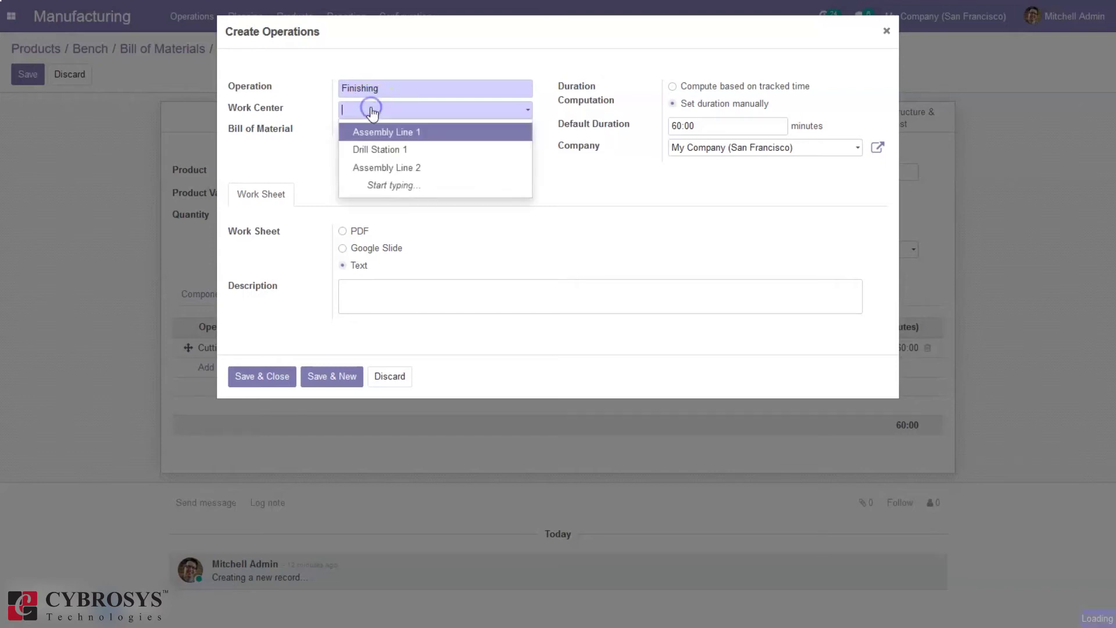
left_click(400, 150)
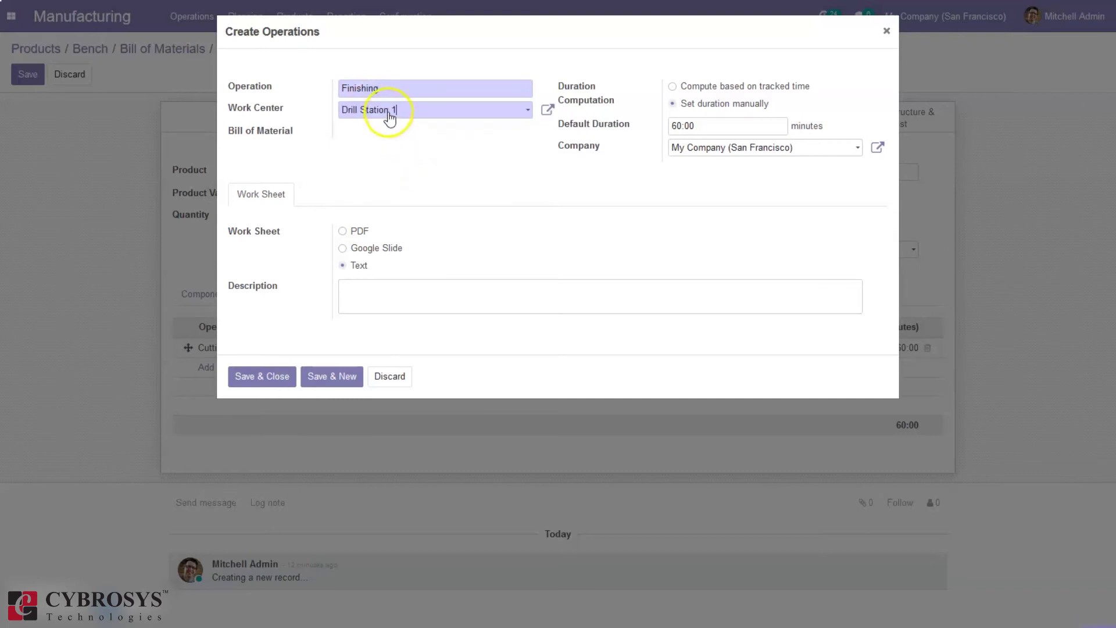
left_click(389, 114)
left_click(392, 168)
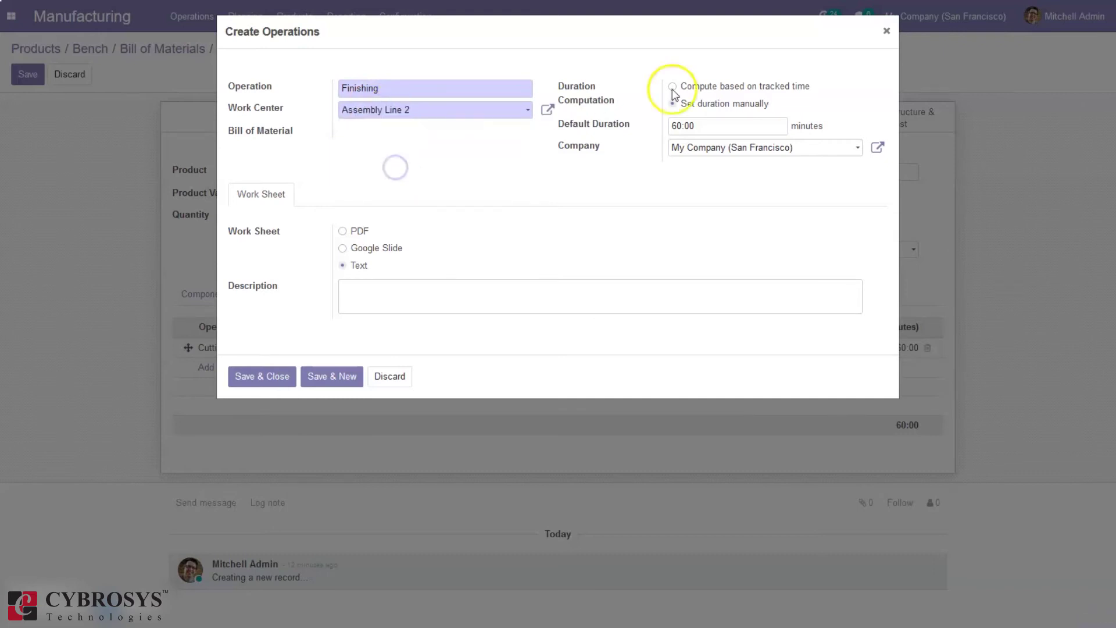
left_click(244, 376)
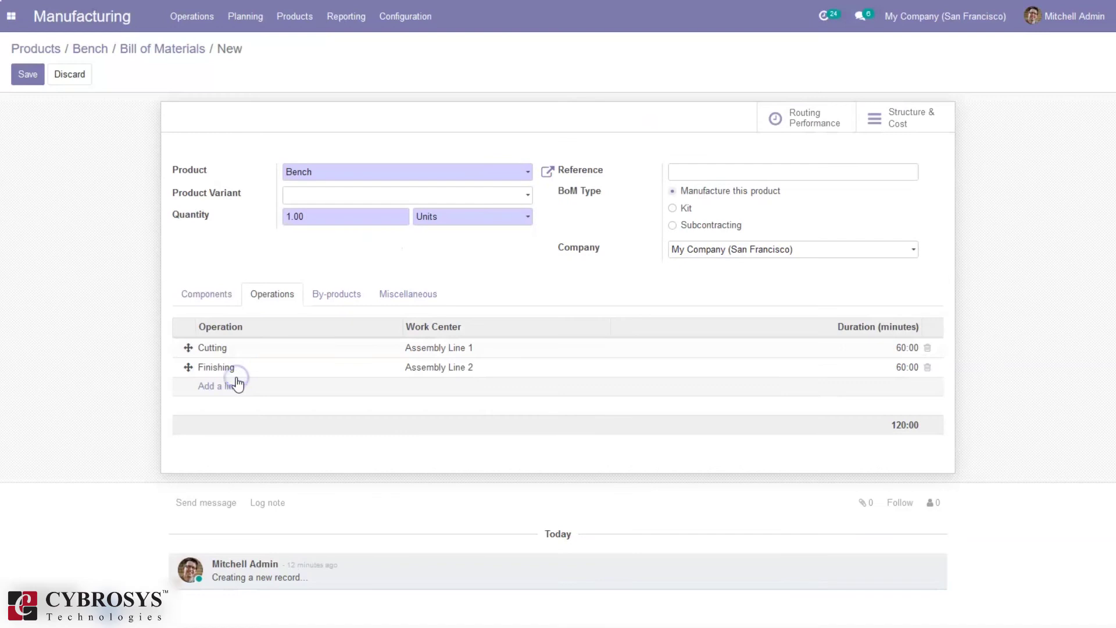
left_click(905, 348)
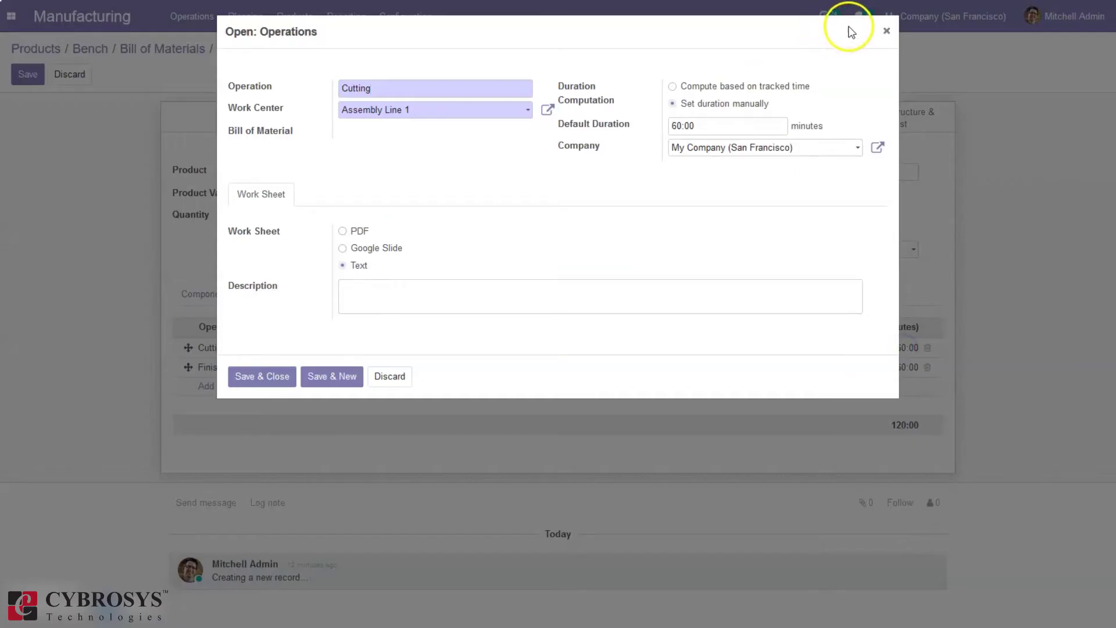
left_click(885, 31)
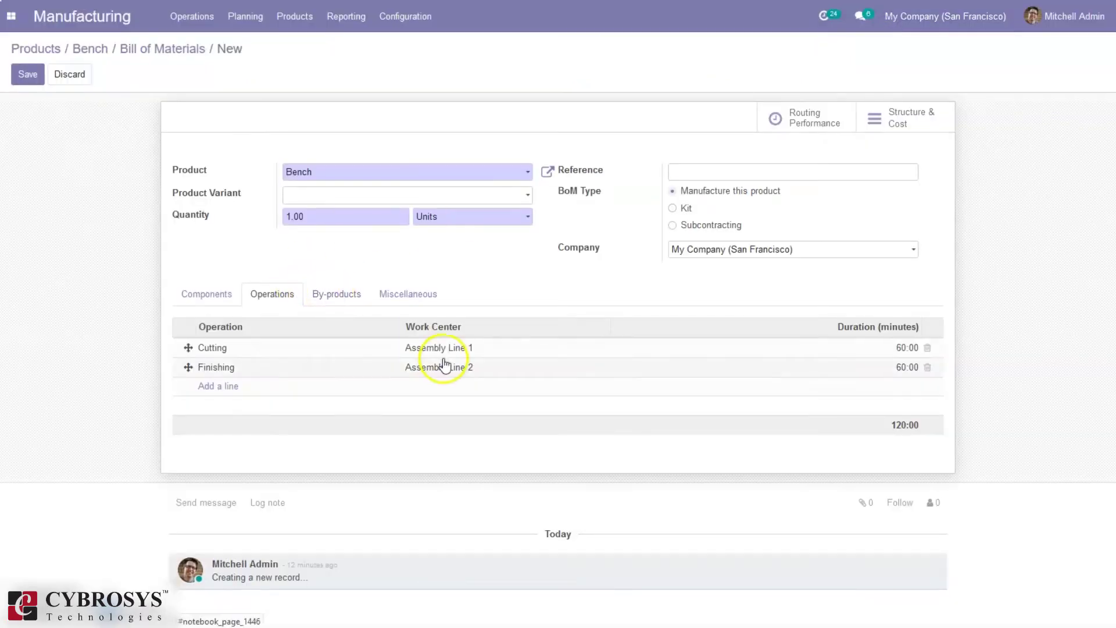
Set readiness to 'When all components are available', keep 'Allowed with warning', and save the BoM
left_click(326, 291)
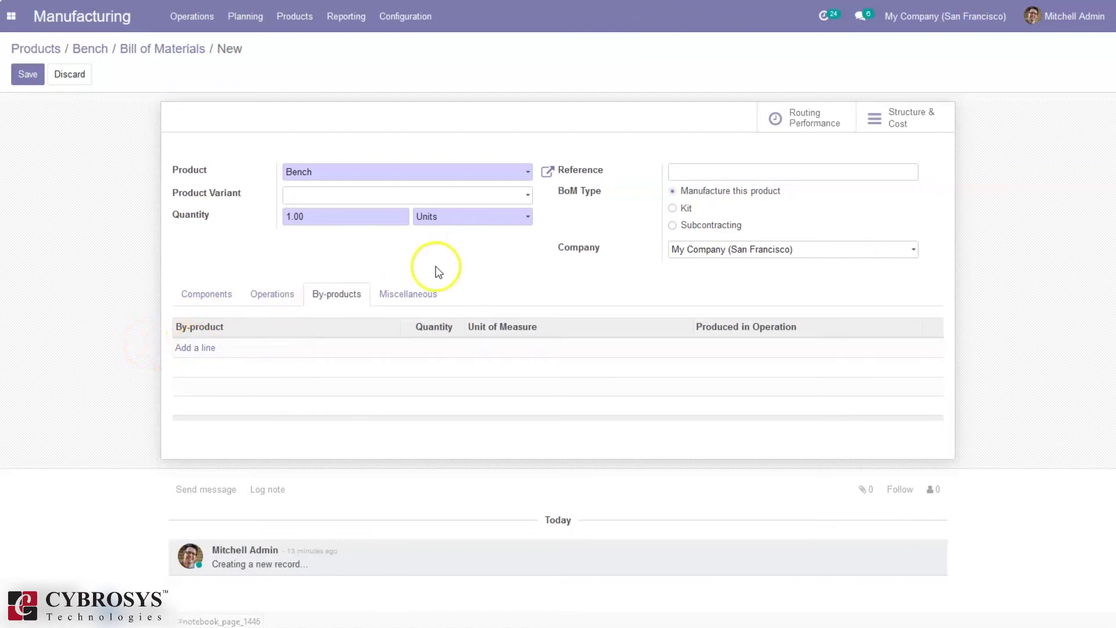
left_click(392, 297)
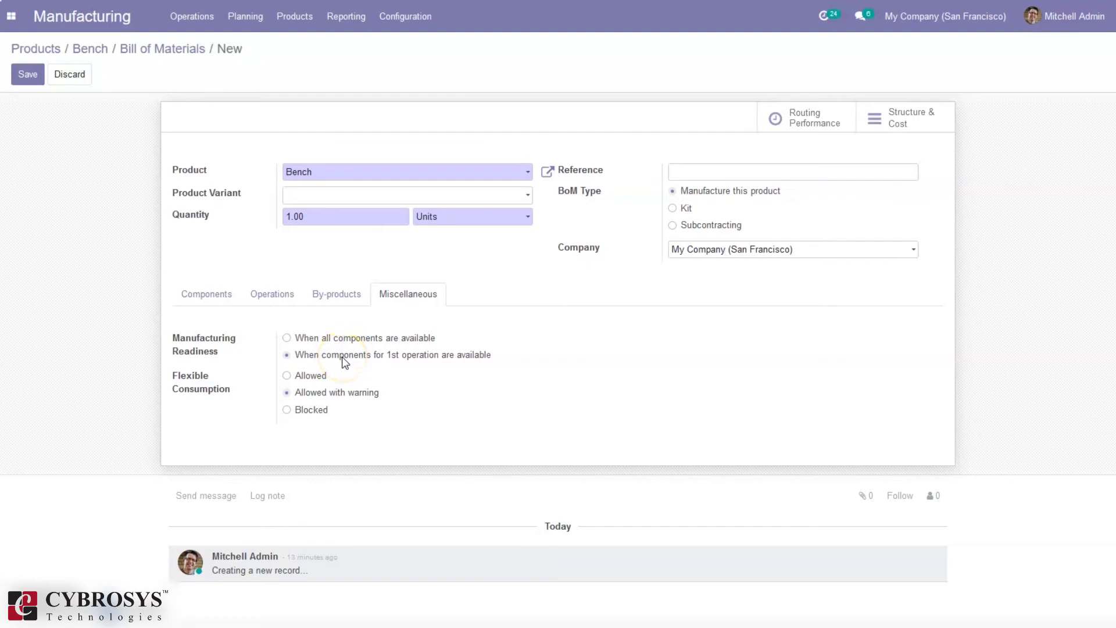
left_click(306, 339)
left_click(305, 341)
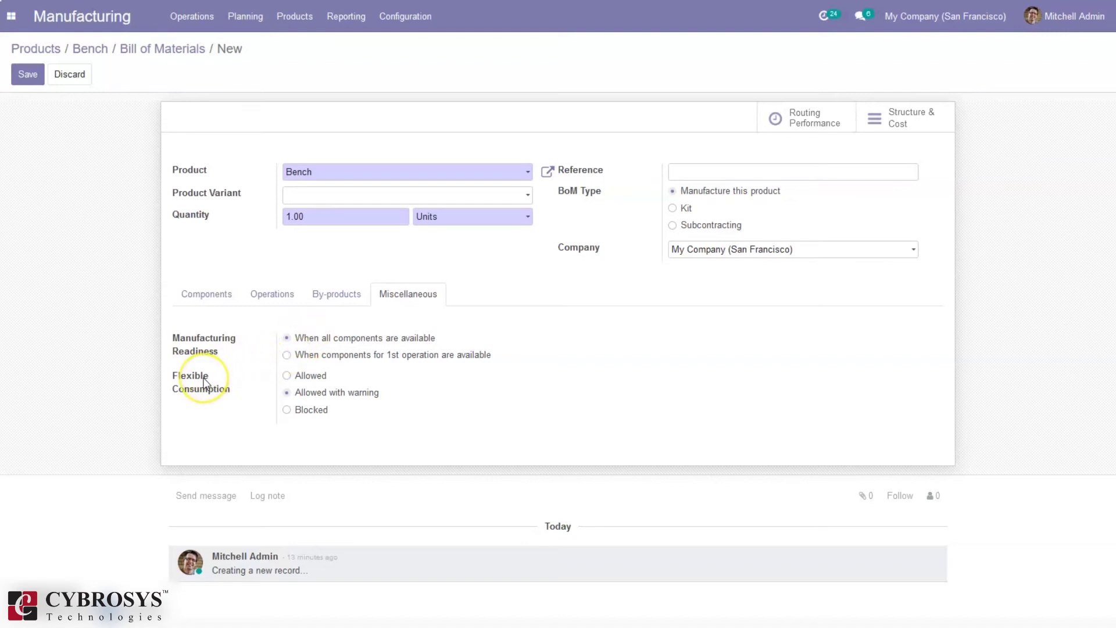
mouse_move(204, 382)
left_click(317, 393)
left_click(302, 412)
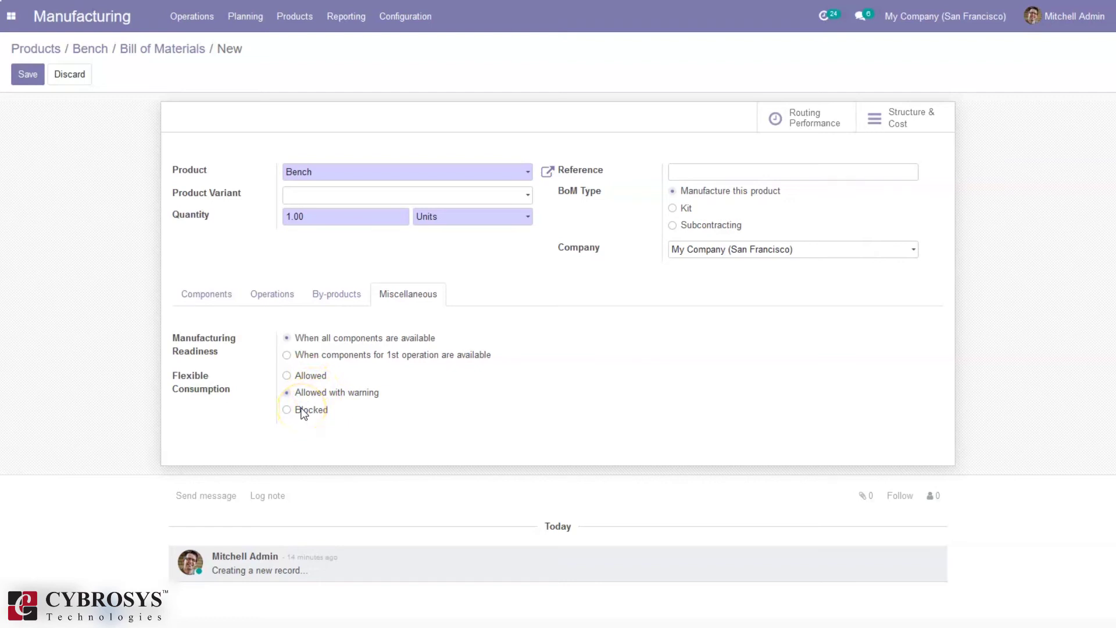
left_click(314, 377)
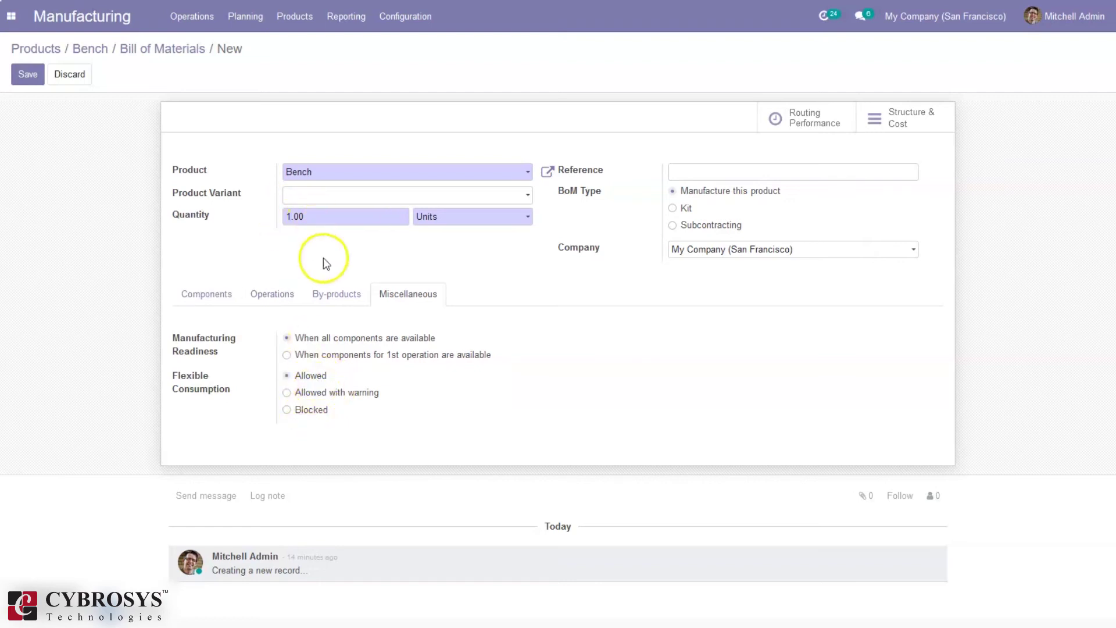
left_click(324, 393)
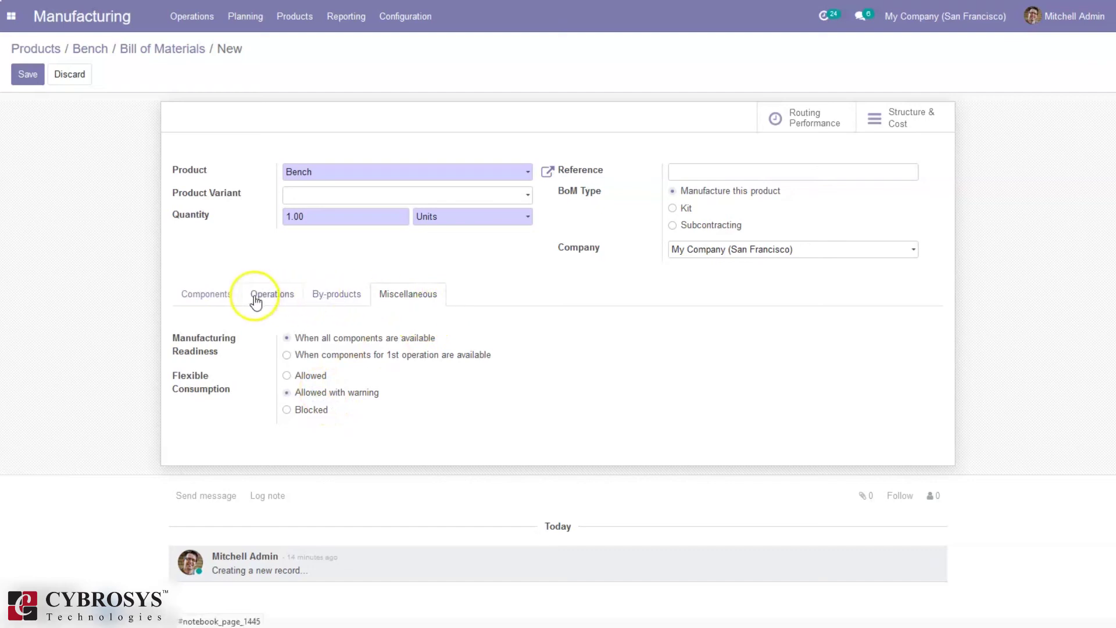
left_click(25, 76)
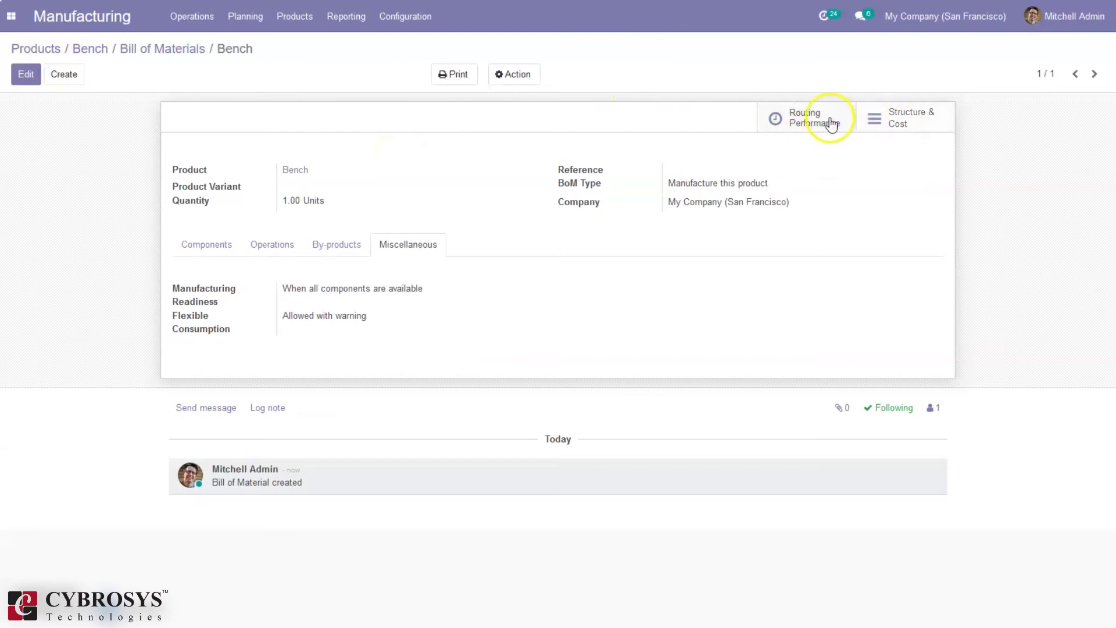
Check Routing Performance, then open the Structure & Cost report showing a $43.10 unit cost
left_click(829, 119)
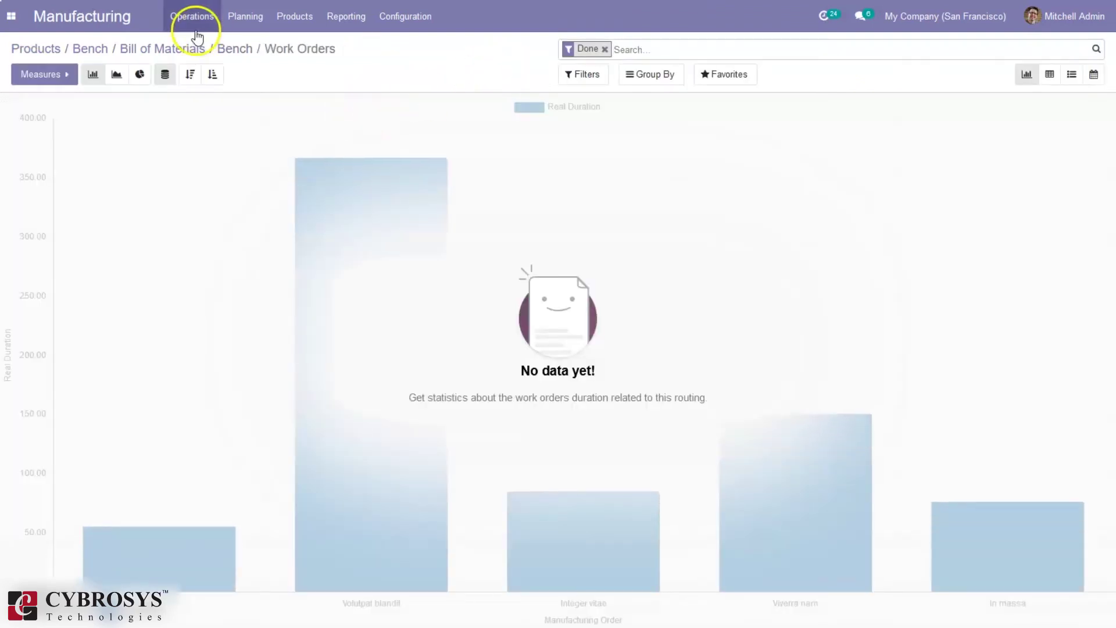
left_click(235, 50)
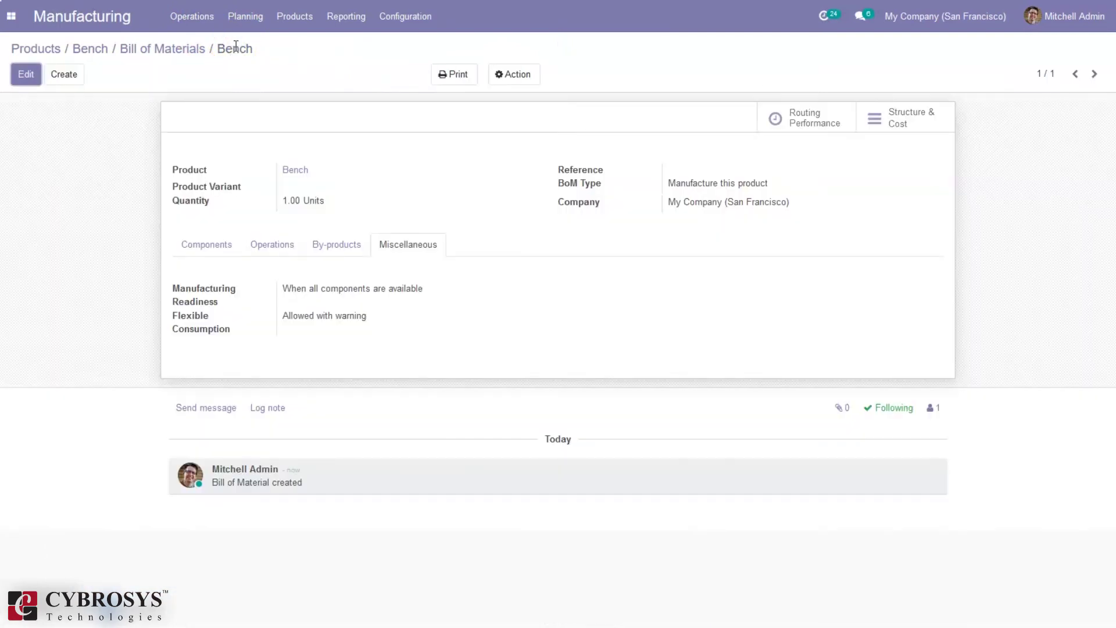
left_click(903, 116)
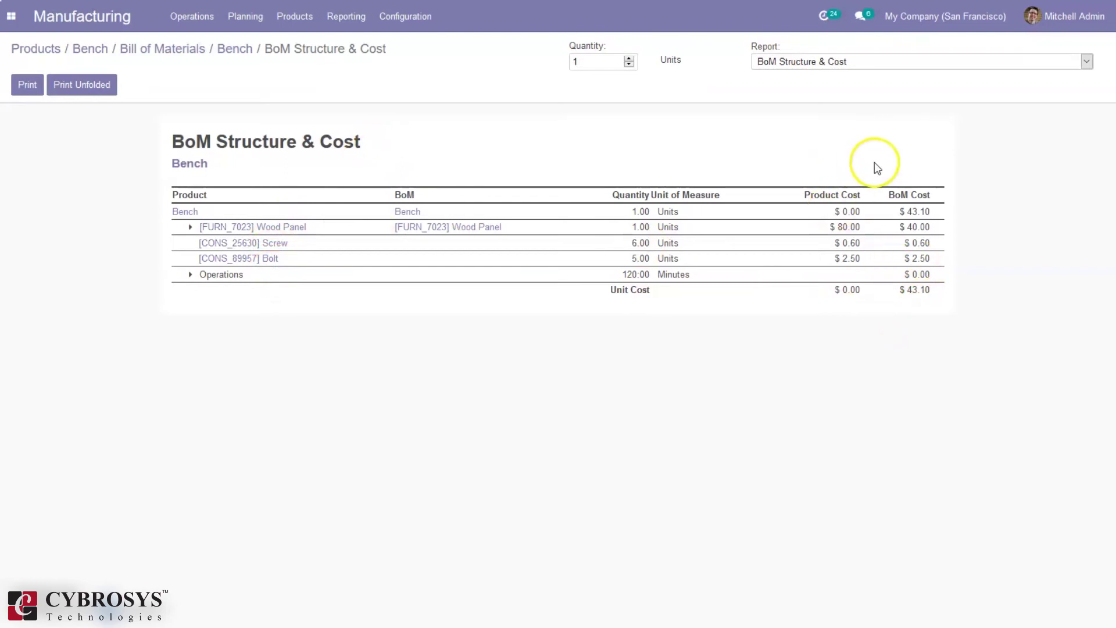
Leave the cost report through the breadcrumbs back to the Bench BoM and product form
mouse_move(909, 207)
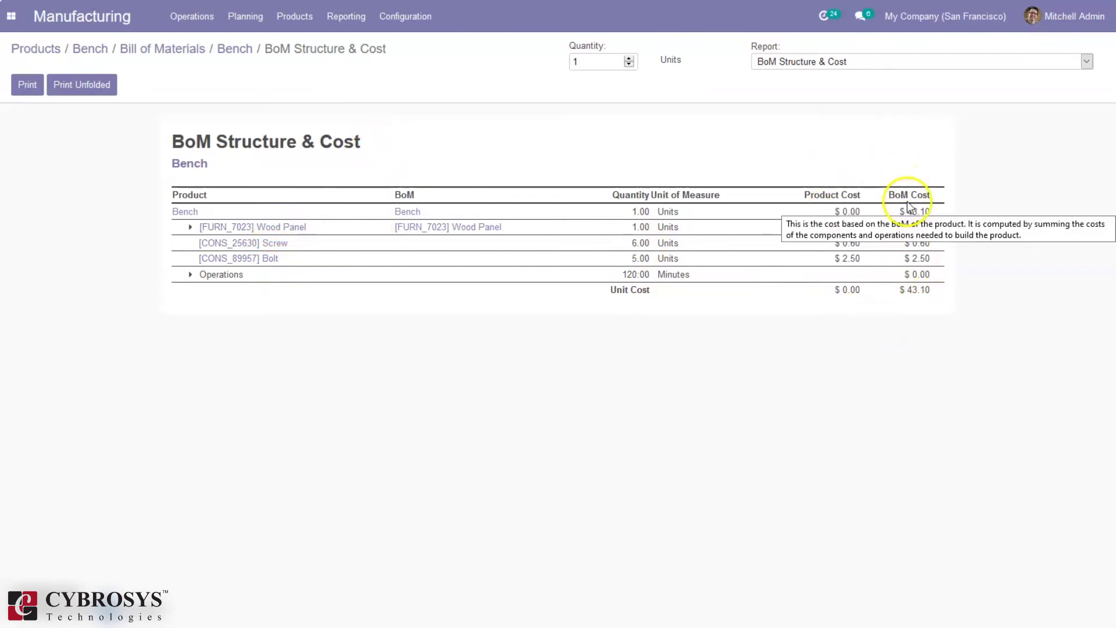
left_click(767, 64)
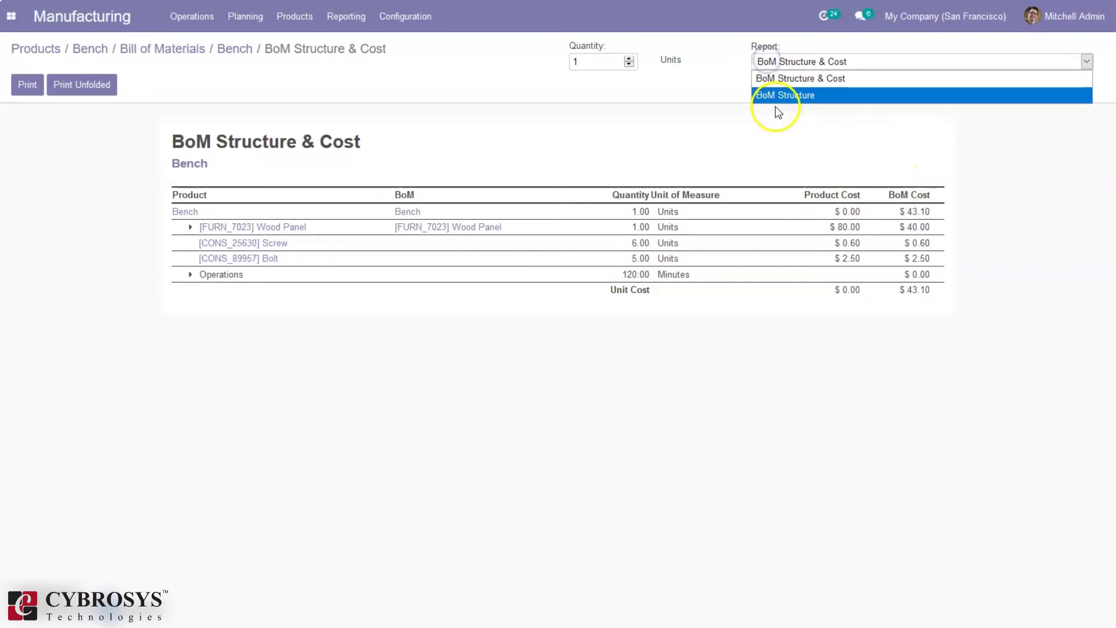
left_click(655, 95)
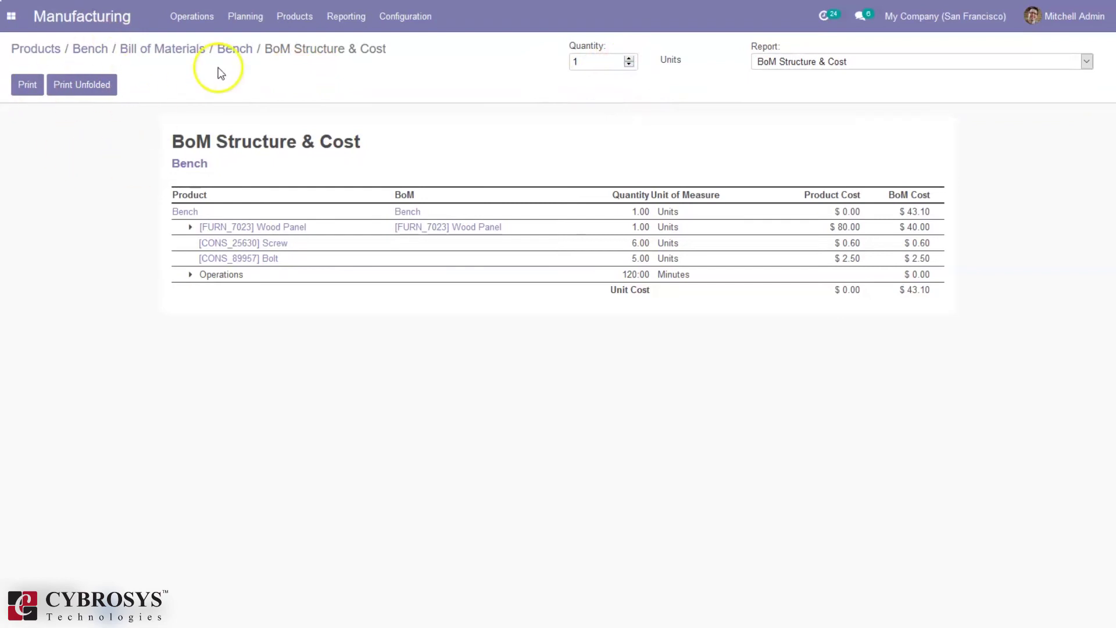
left_click(224, 50)
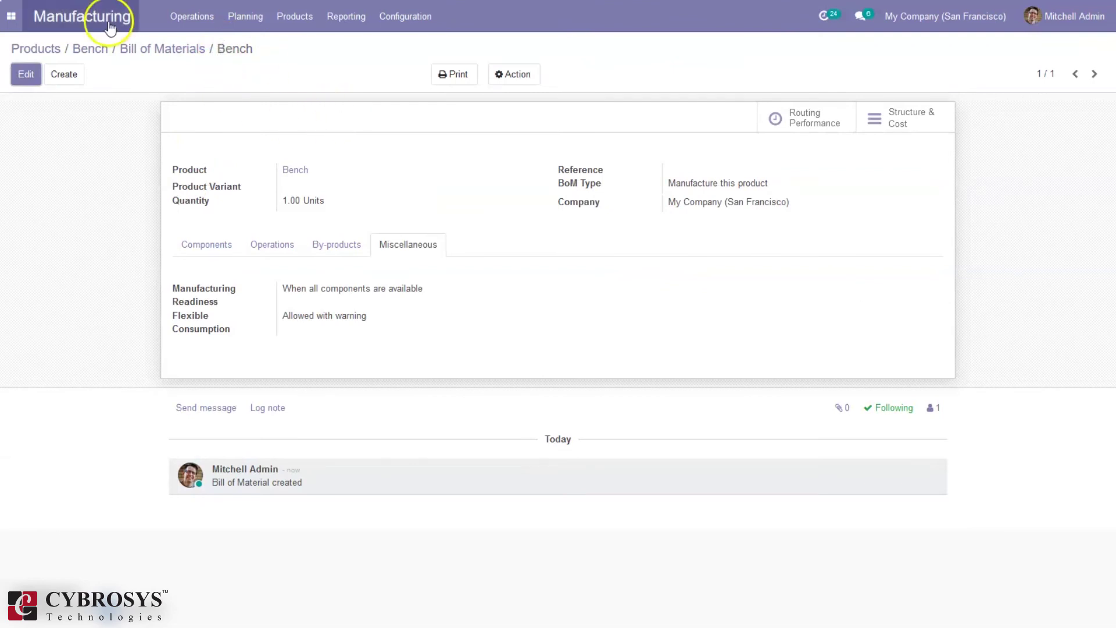
left_click(99, 50)
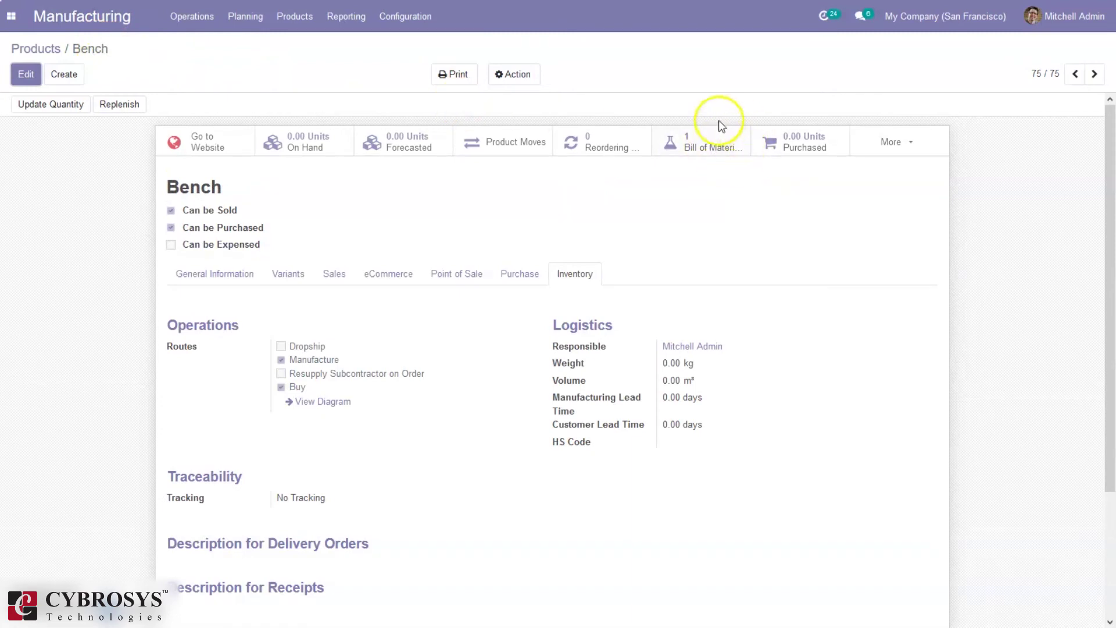
On the General Information tab, compute Bench's cost from its BoM, giving $83.10
scroll(1092, 174, "down", 3)
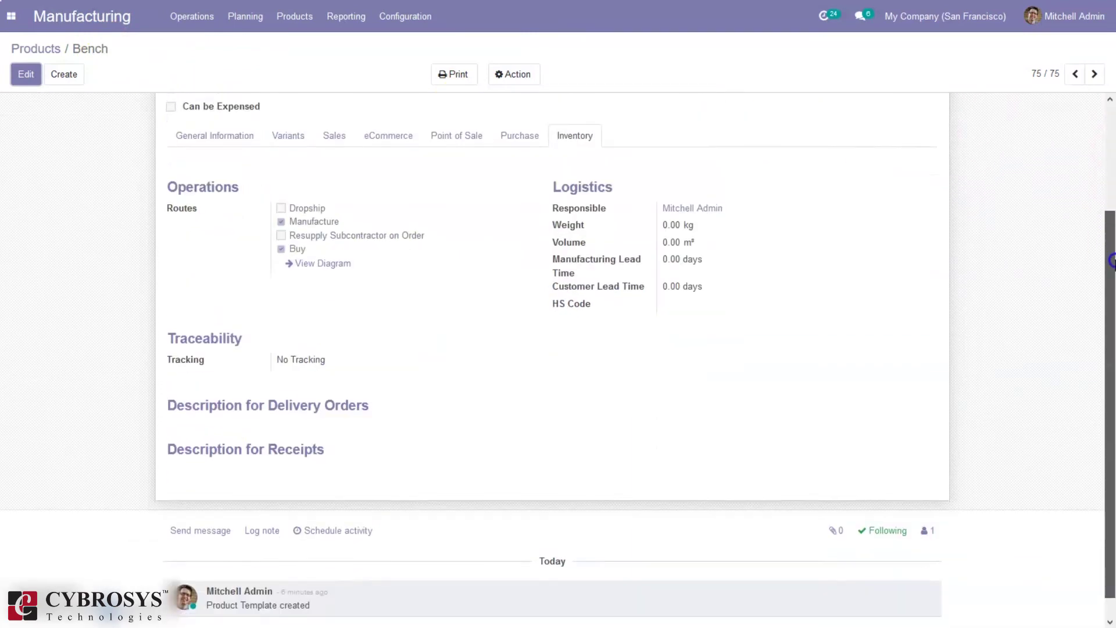
scroll(1090, 198, "up", 2)
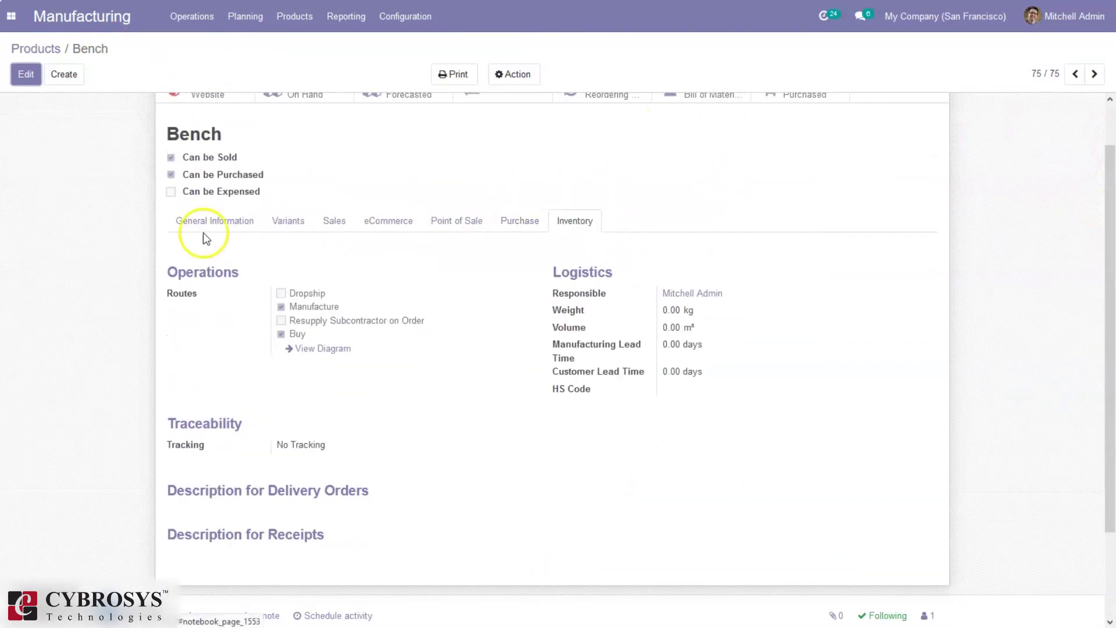
left_click(229, 221)
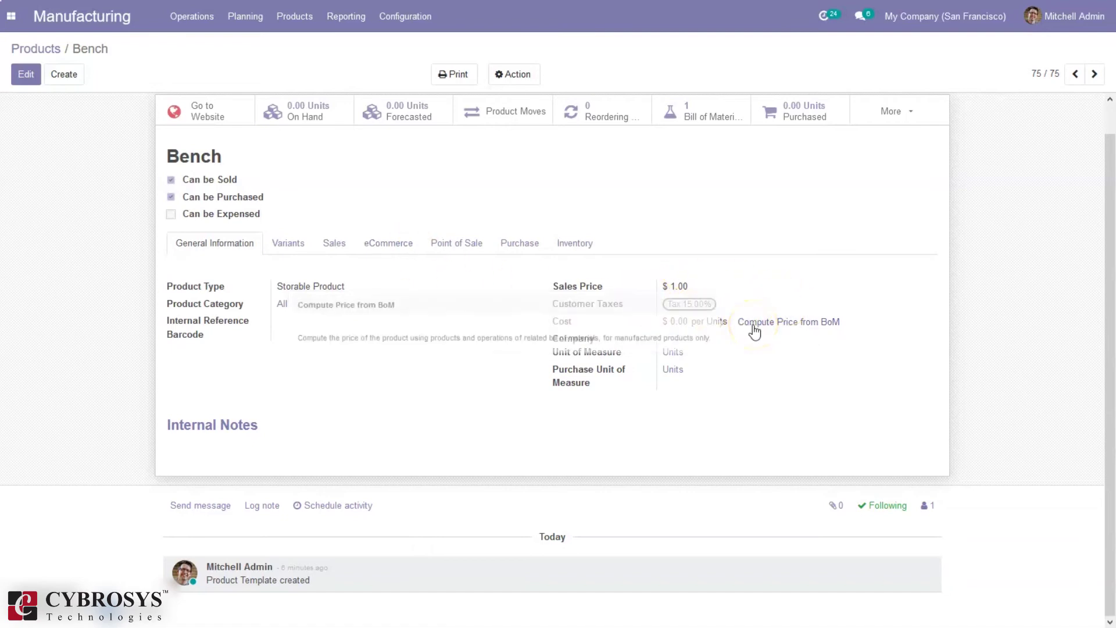
left_click(783, 324)
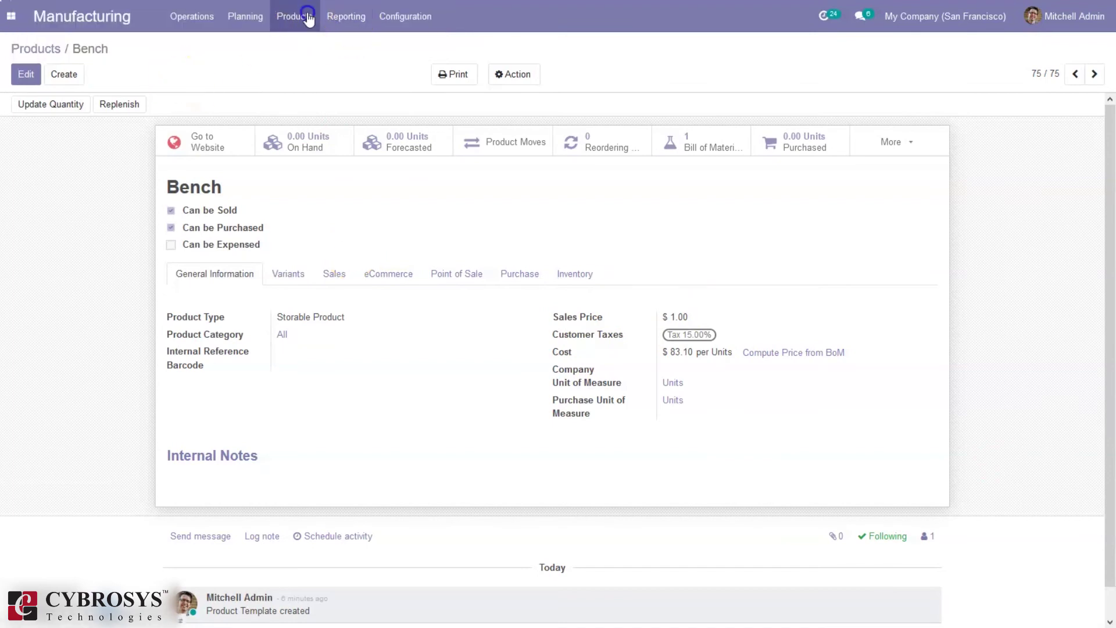
left_click(308, 17)
Open Operations > Manufacturing Orders and start a new order
left_click(319, 83)
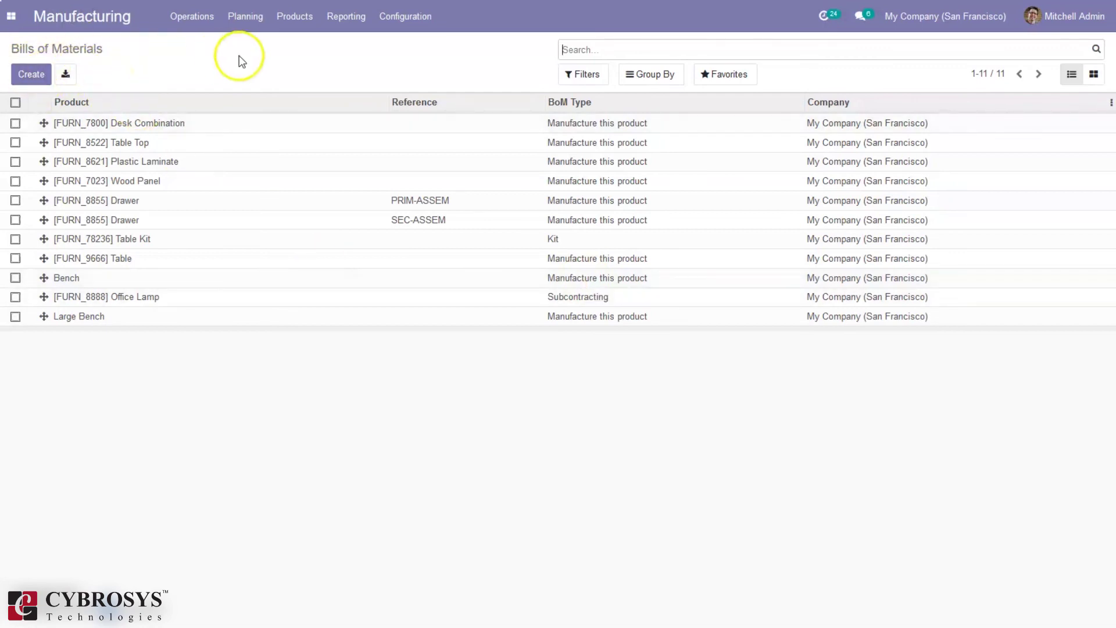
left_click(198, 23)
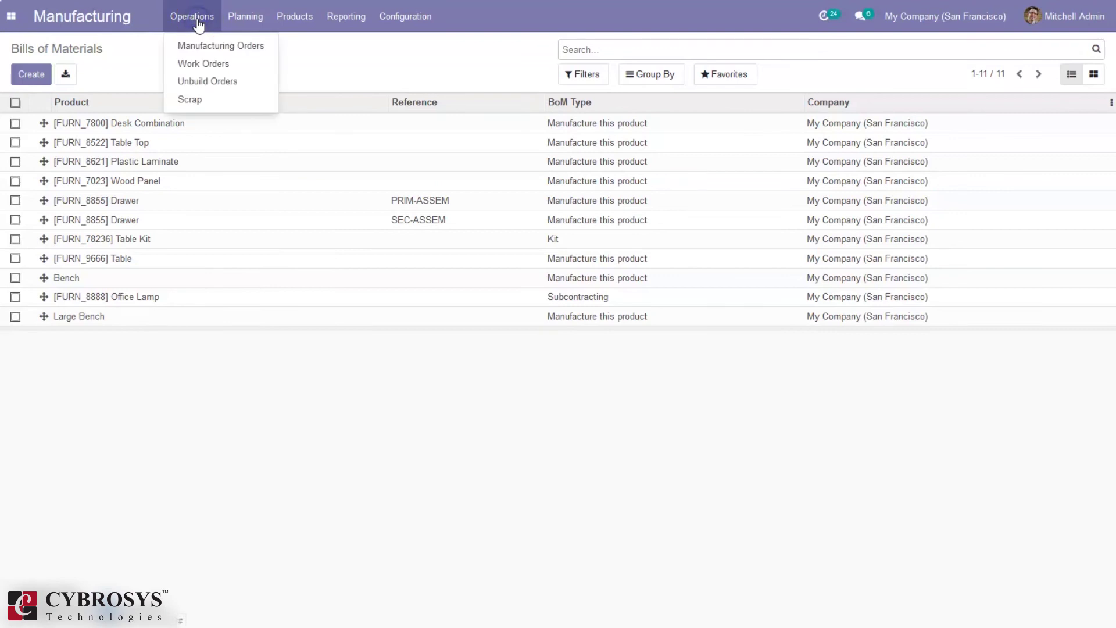
left_click(211, 51)
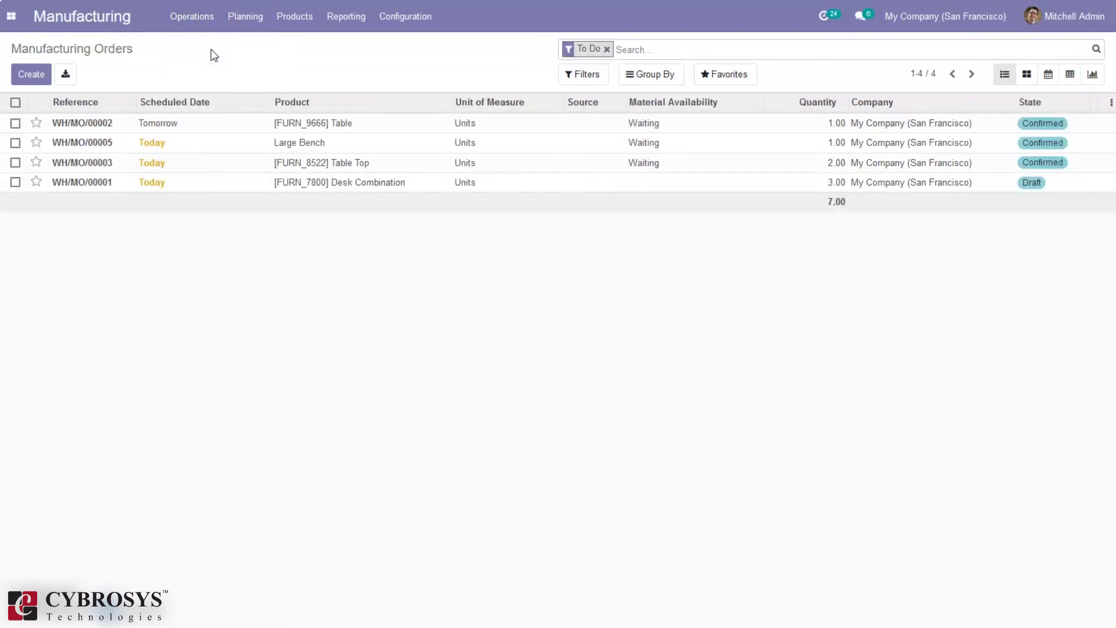
left_click(35, 73)
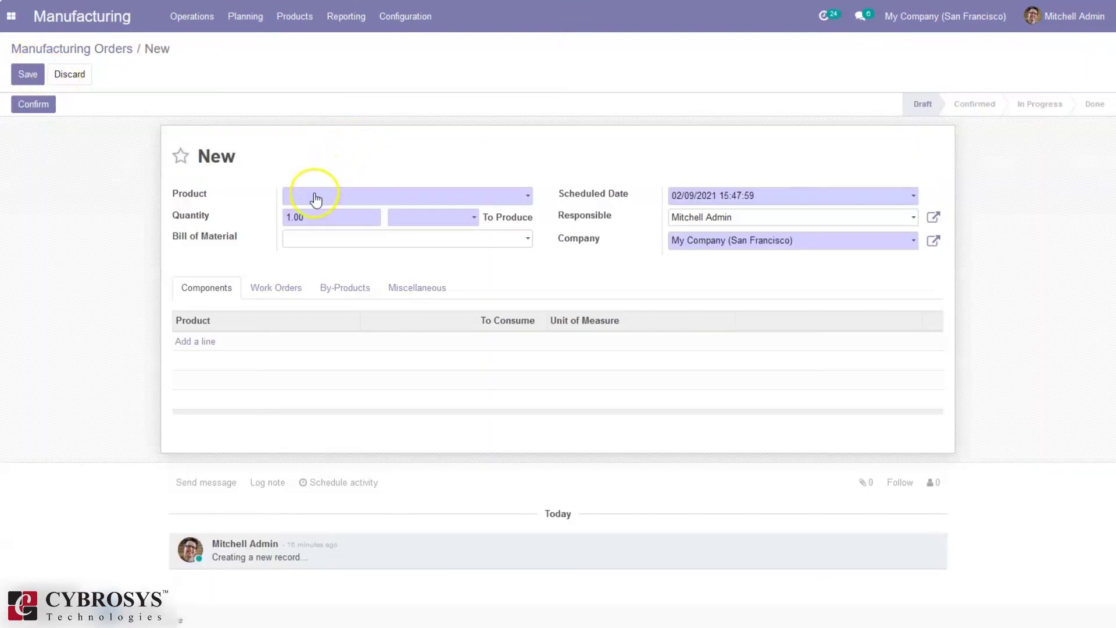
Set the order's product to Bench, replacing the mistakenly chosen Large Bench
type("large")
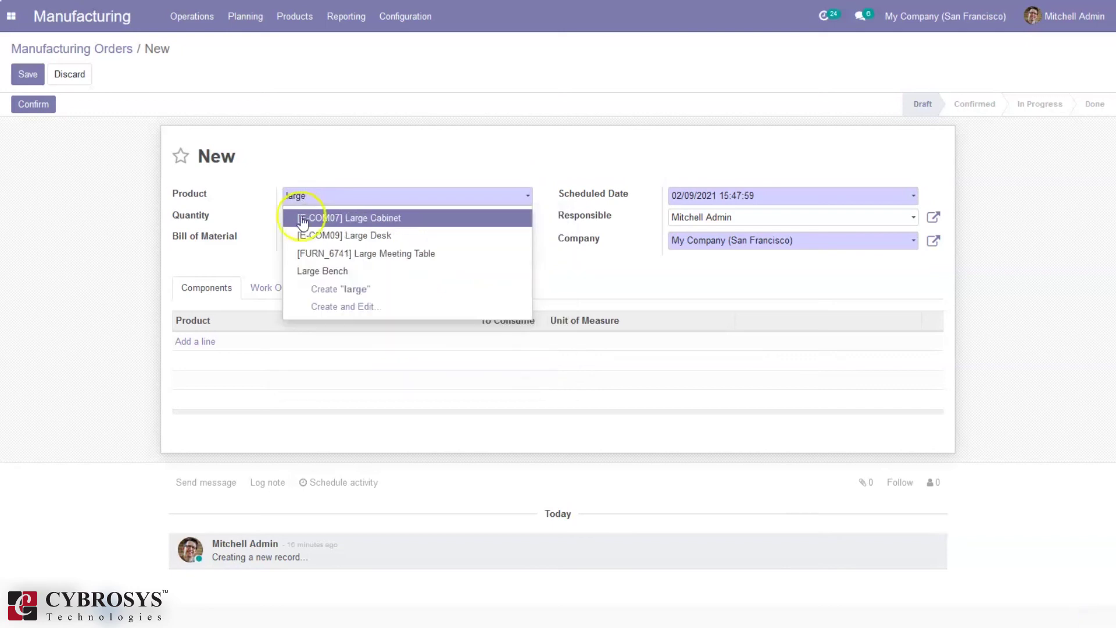
left_click(305, 270)
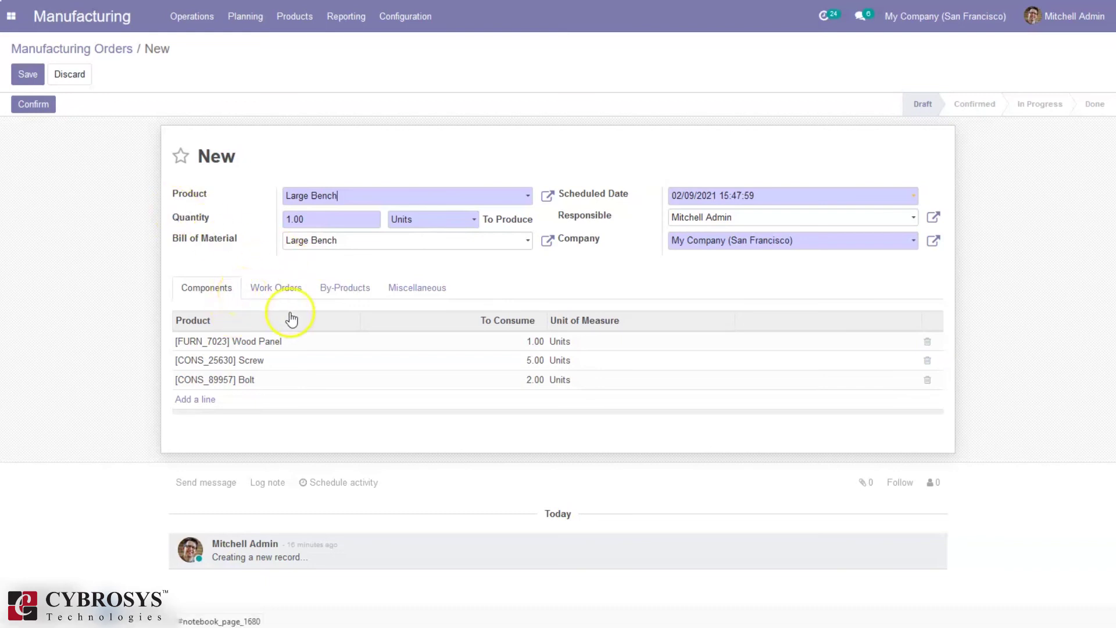
left_click(268, 289)
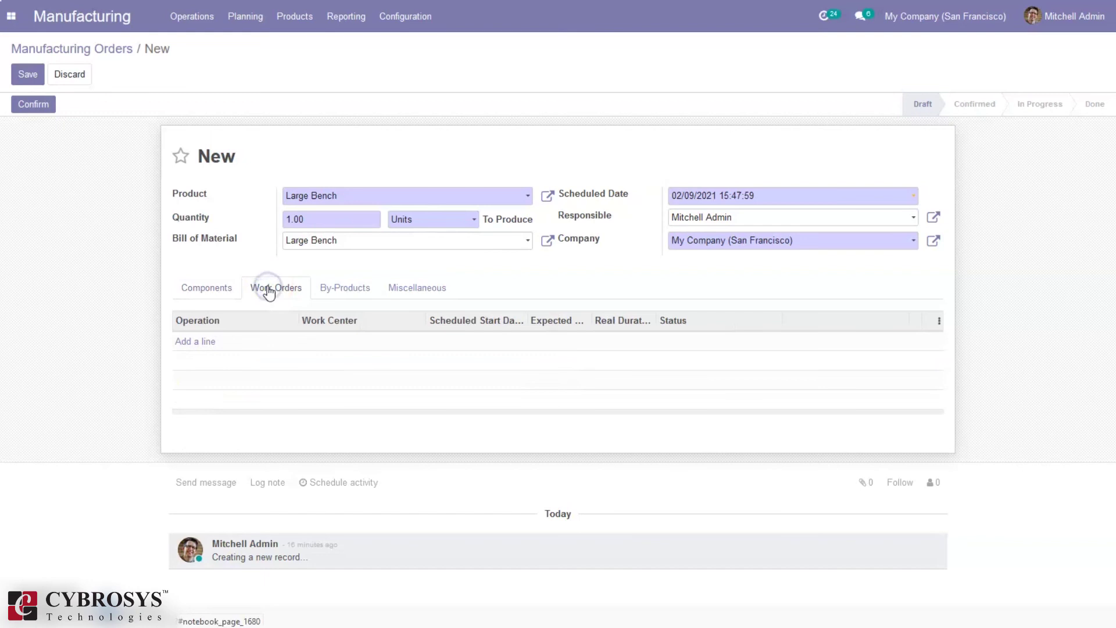
left_click(225, 293)
left_click(347, 201)
key("BackSpace")
key("BackSpace")
key("BackSpace")
key("BackSpace")
key("BackSpace")
key("BackSpace")
key("BackSpace")
key("BackSpace")
key("BackSpace")
key("BackSpace")
key("BackSpace")
type("nc")
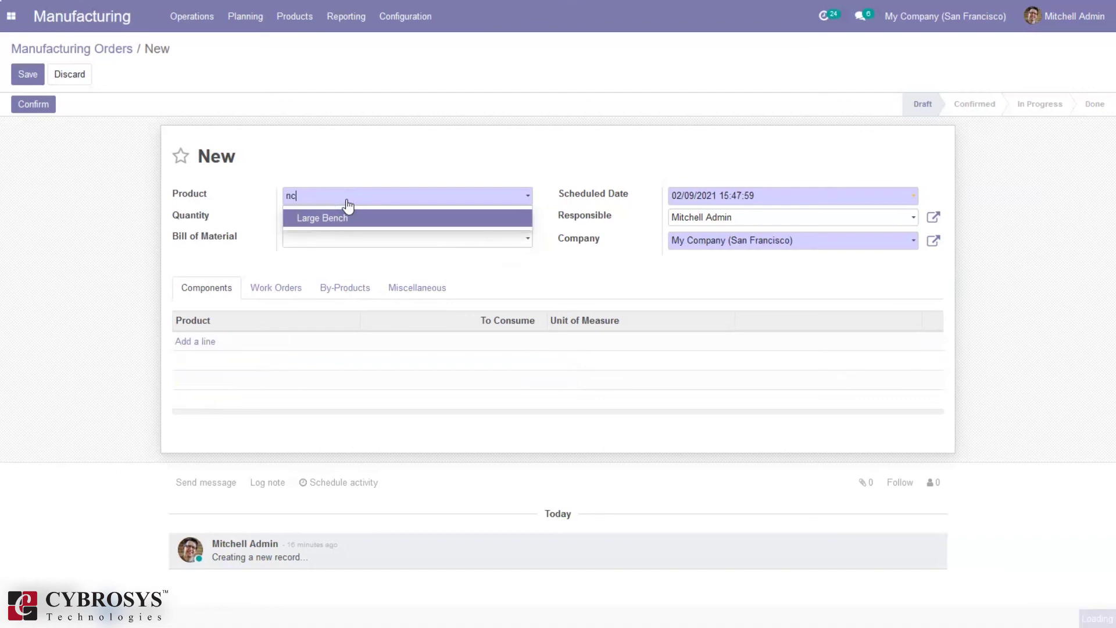
key("BackSpace")
key("BackSpace")
type("be")
left_click(342, 217)
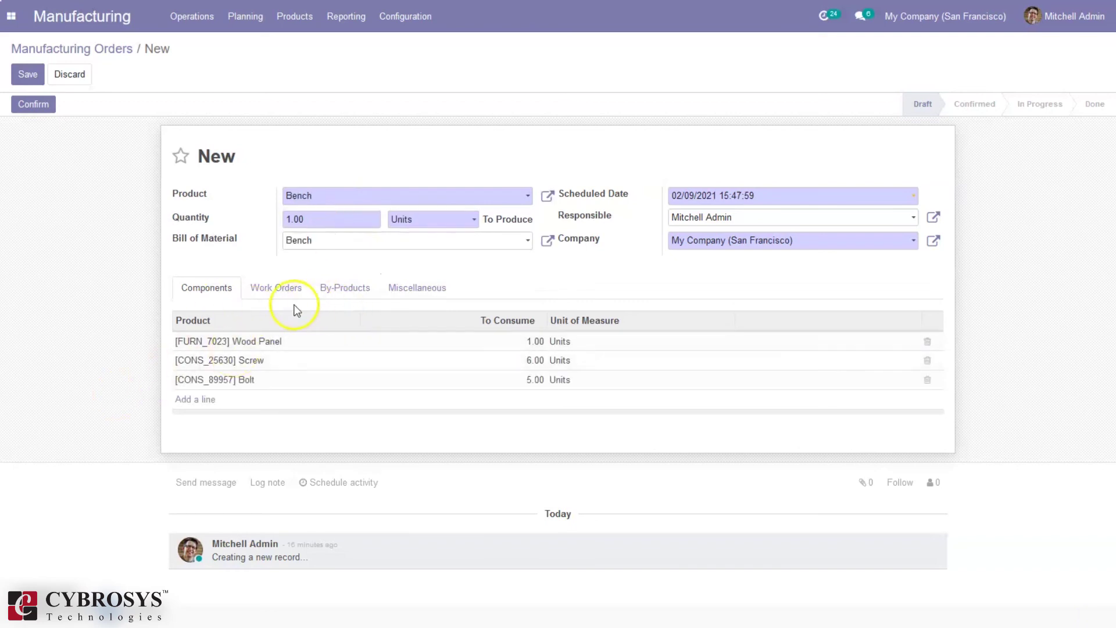
Review the Work Orders, By-Products and Components tabs, then confirm the 1-unit Bench order
left_click(281, 291)
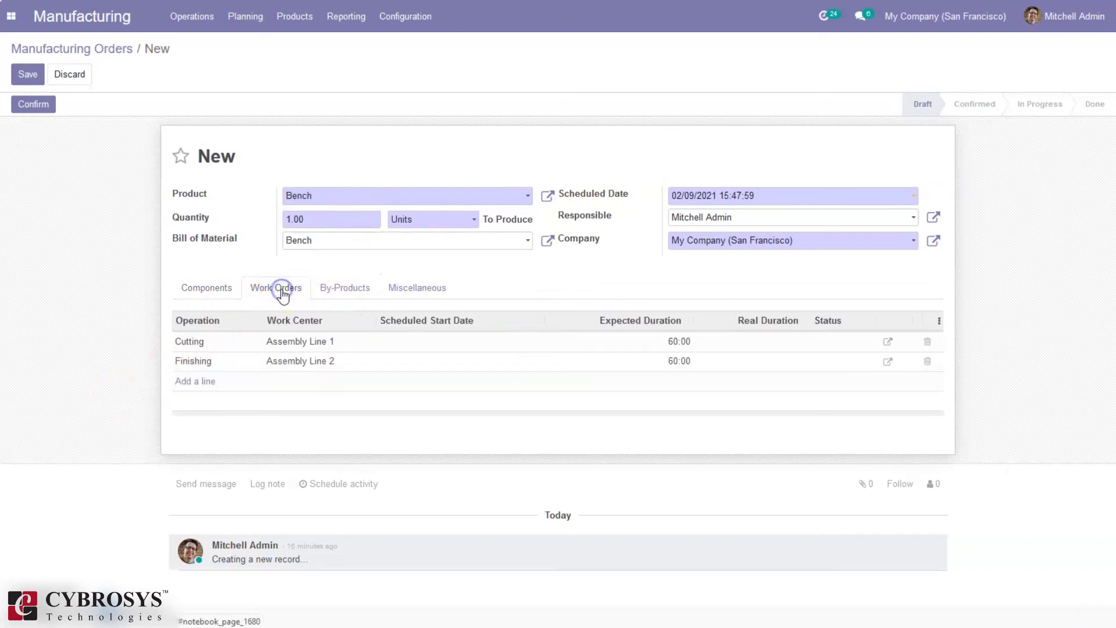
left_click(345, 289)
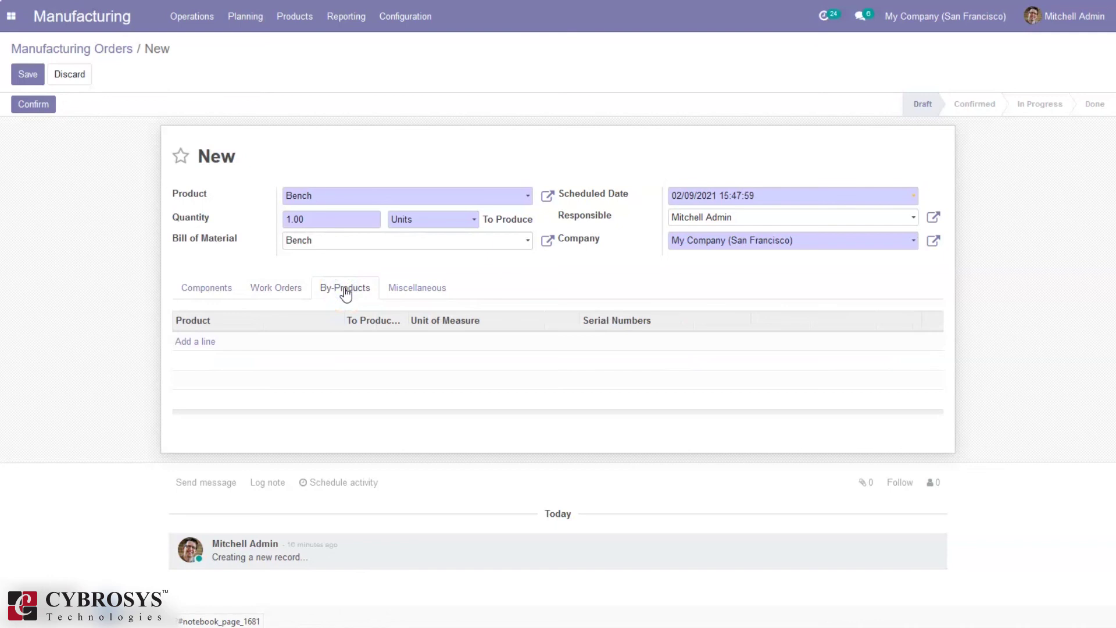
left_click(193, 346)
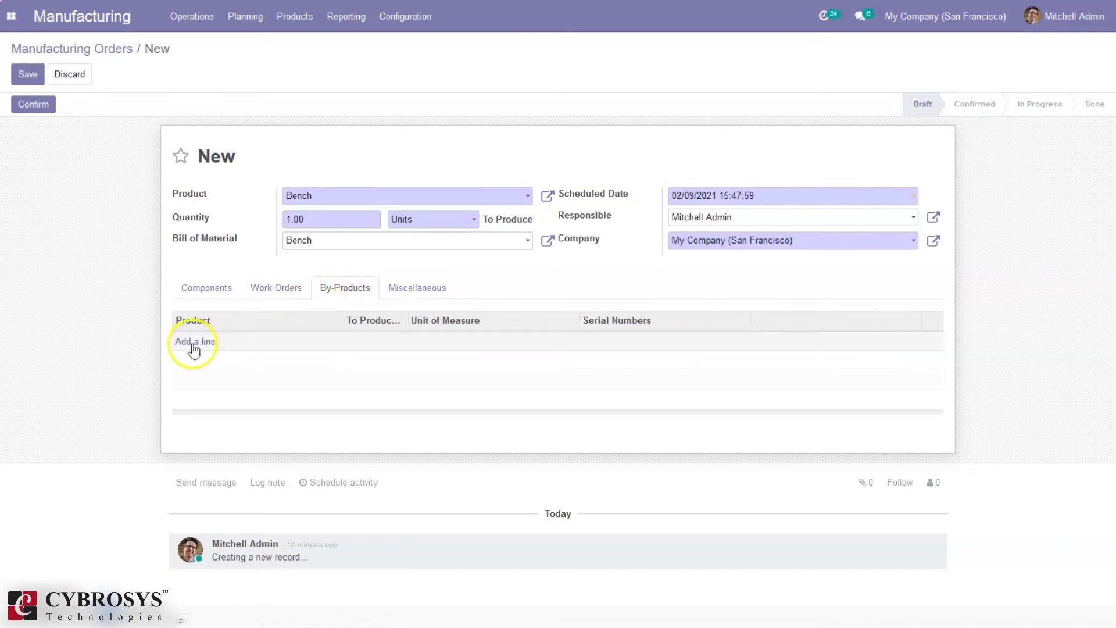
left_click(205, 288)
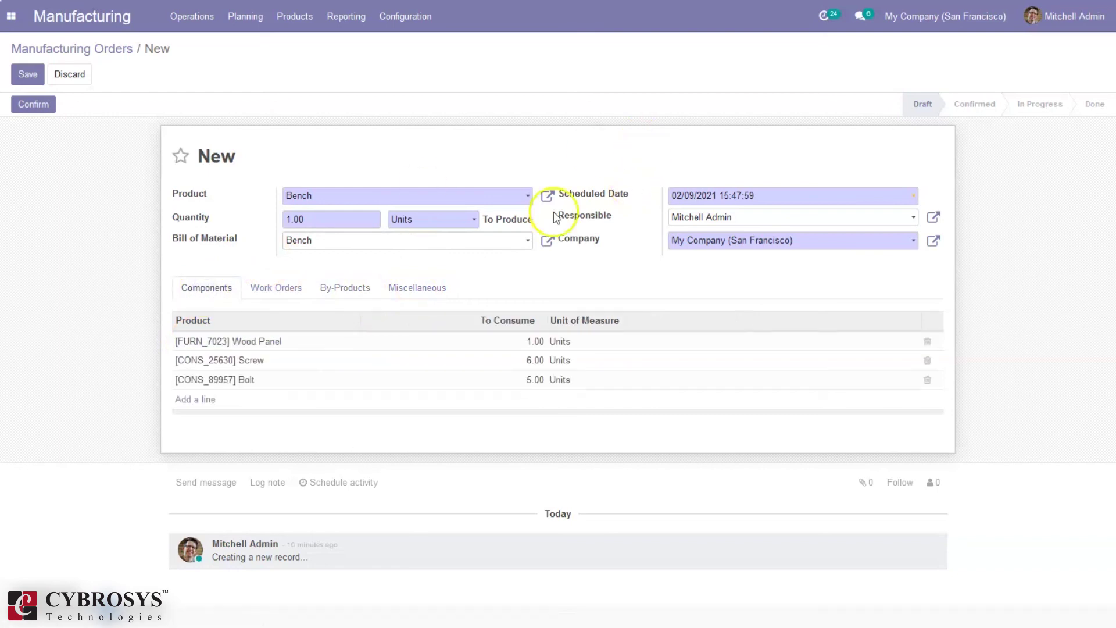
left_click(28, 106)
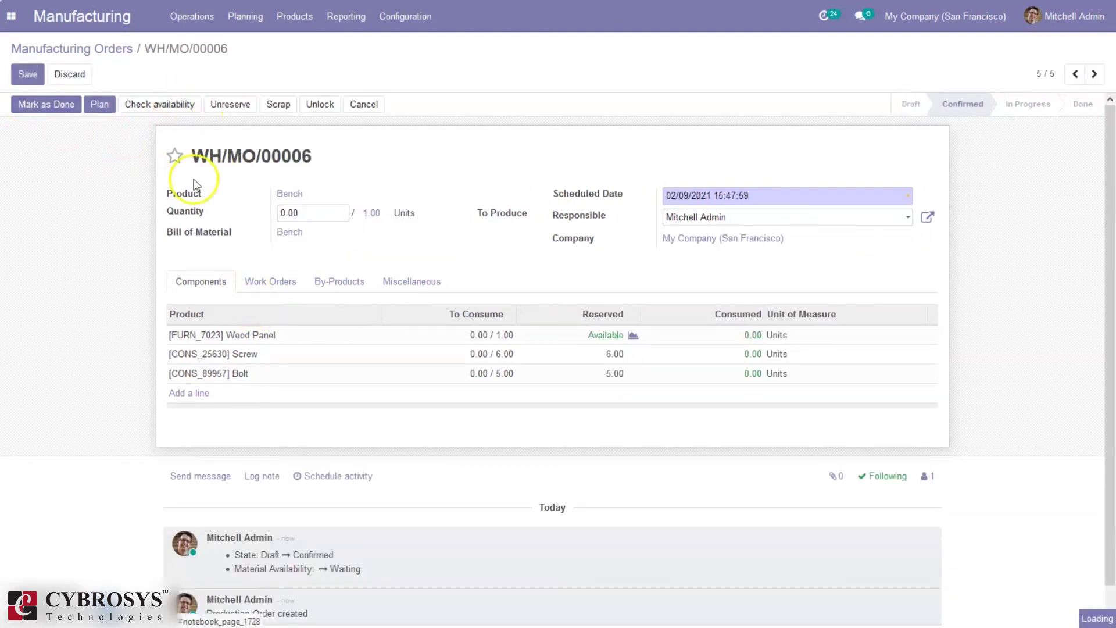
Start and complete the Cutting work order of WH/MO/00006
left_click(288, 285)
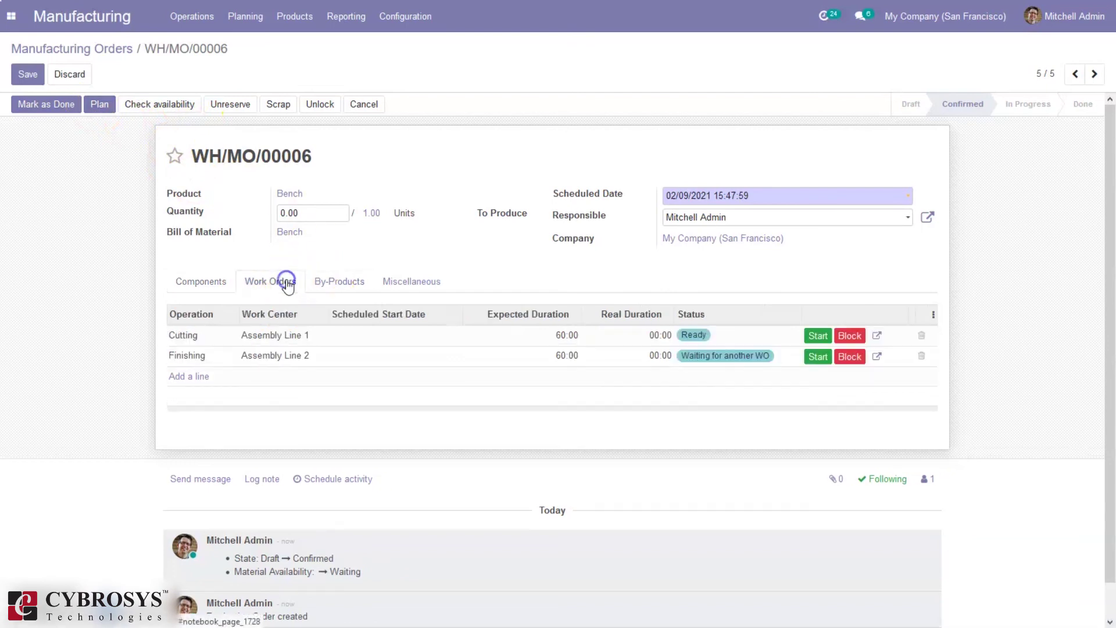
left_click(811, 339)
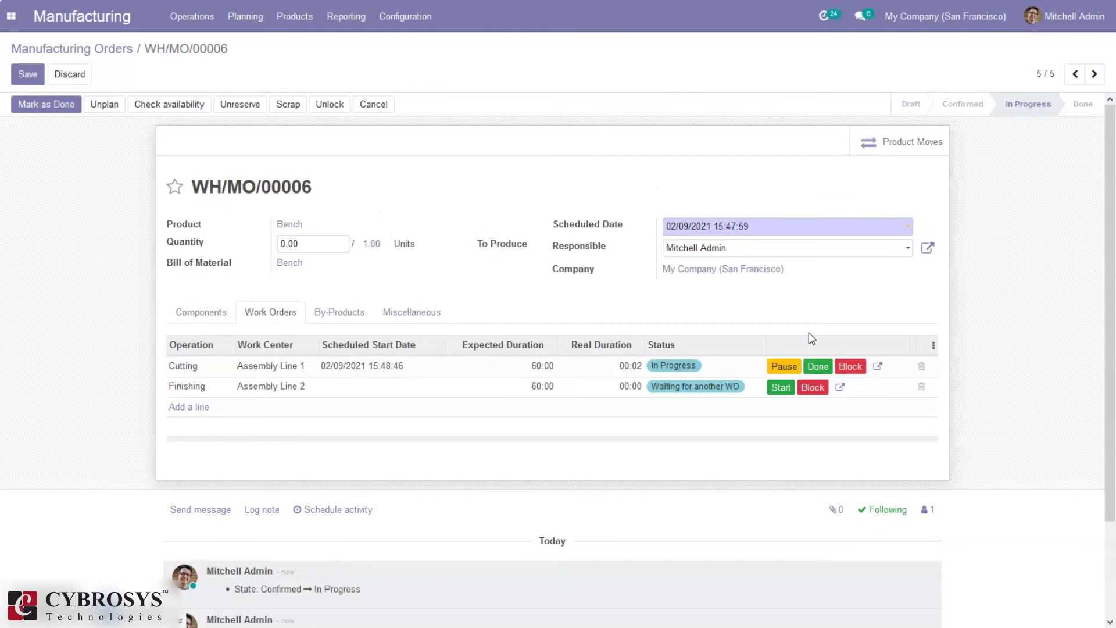
left_click(818, 368)
left_click(817, 368)
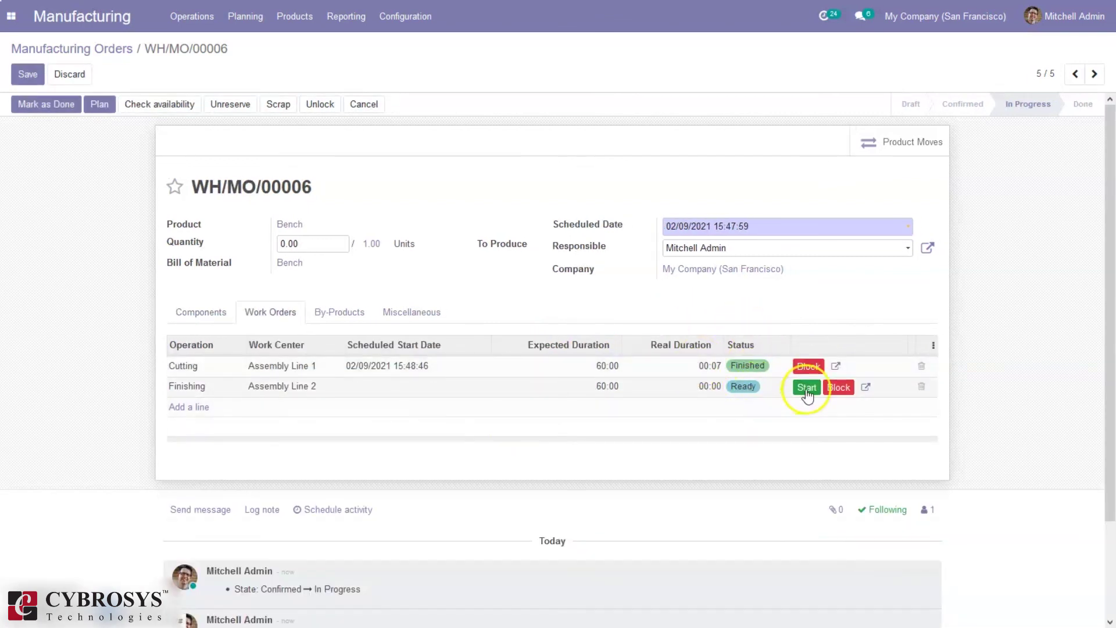
Complete the Finishing work order and mark the order done, producing 1.00 Bench
left_click(807, 388)
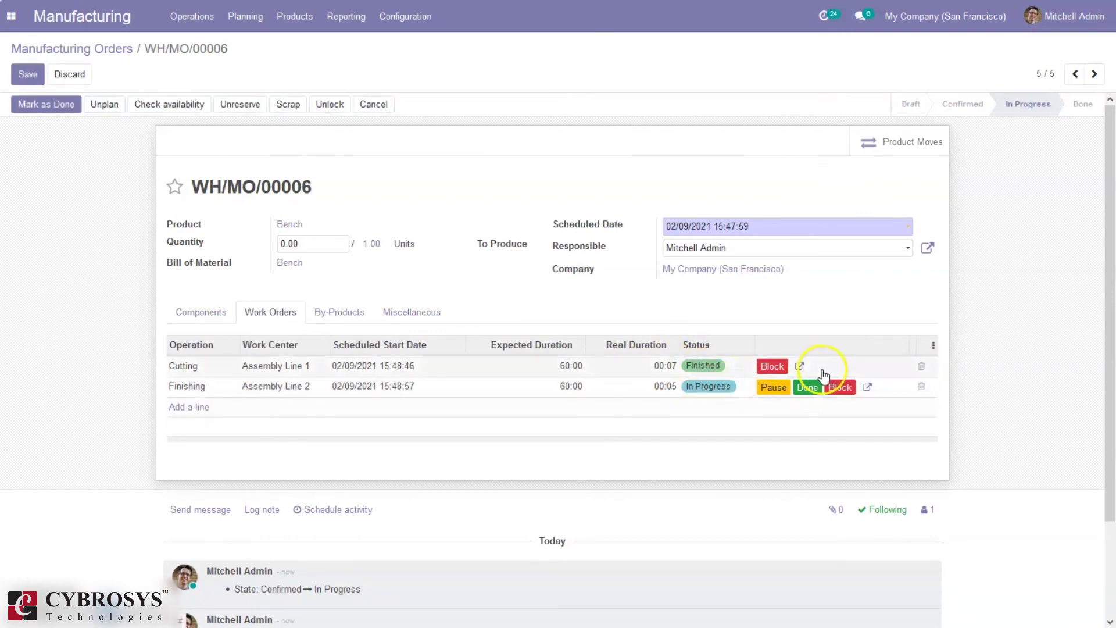
left_click(808, 388)
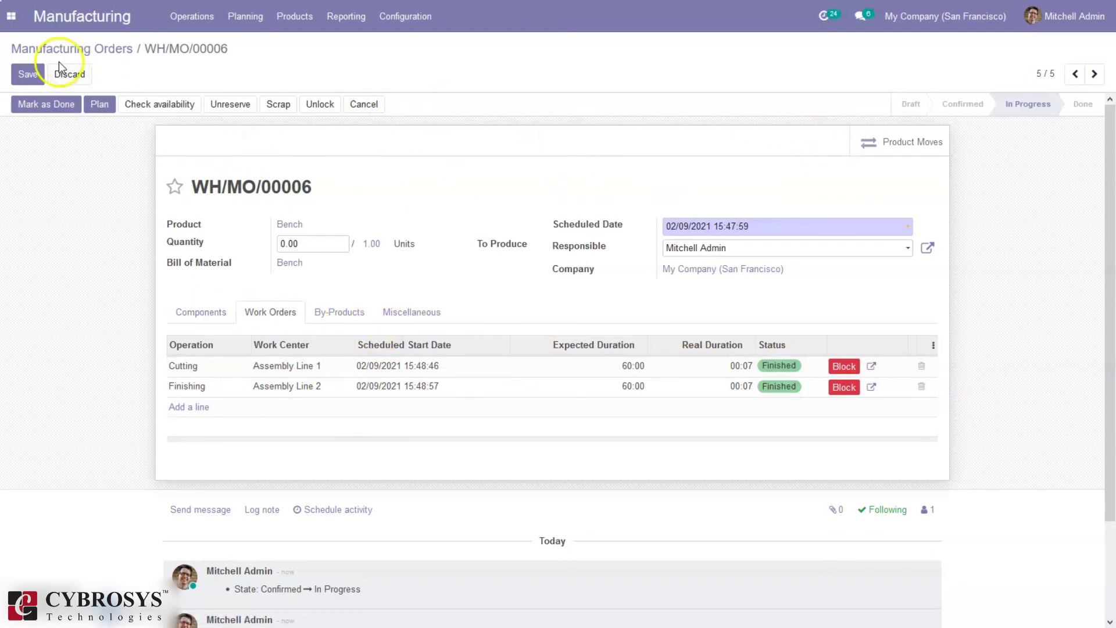
left_click(65, 104)
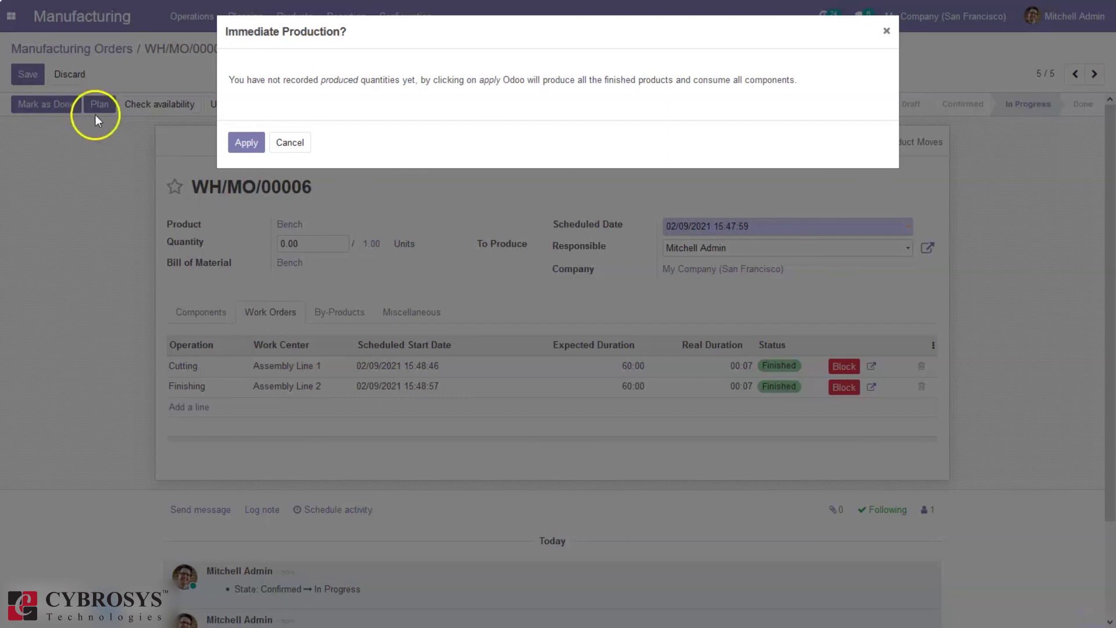
left_click(243, 135)
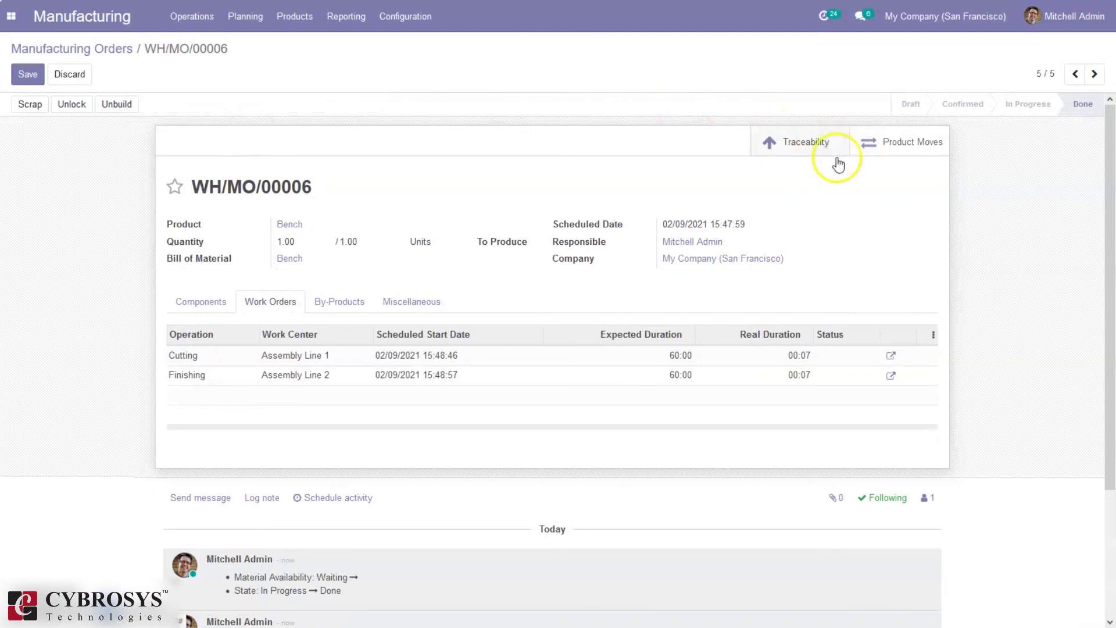
left_click(805, 137)
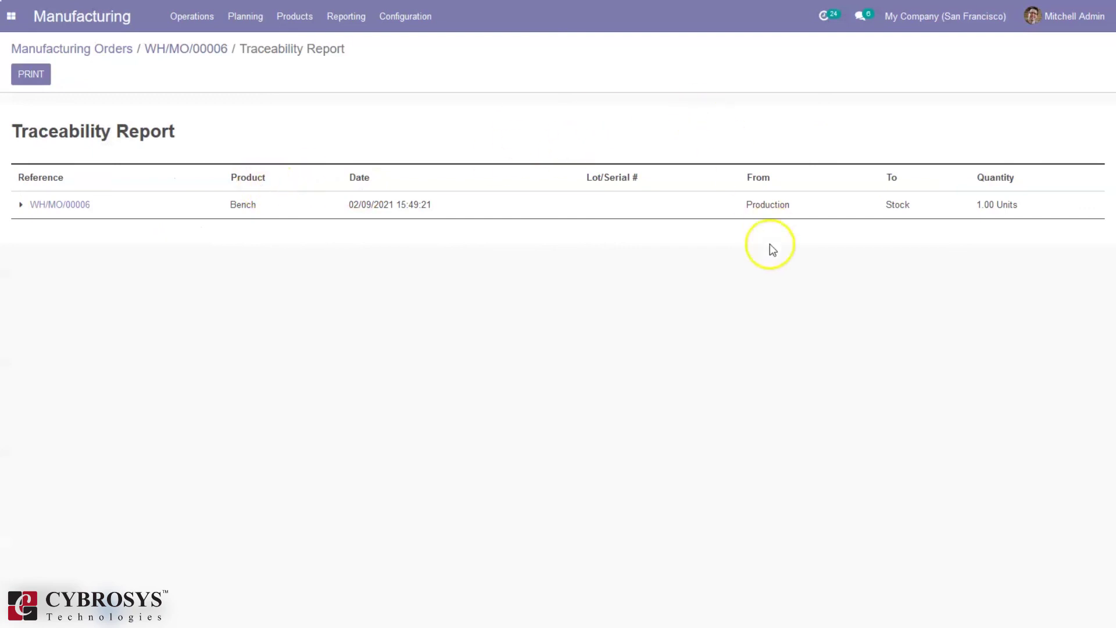
left_click(195, 51)
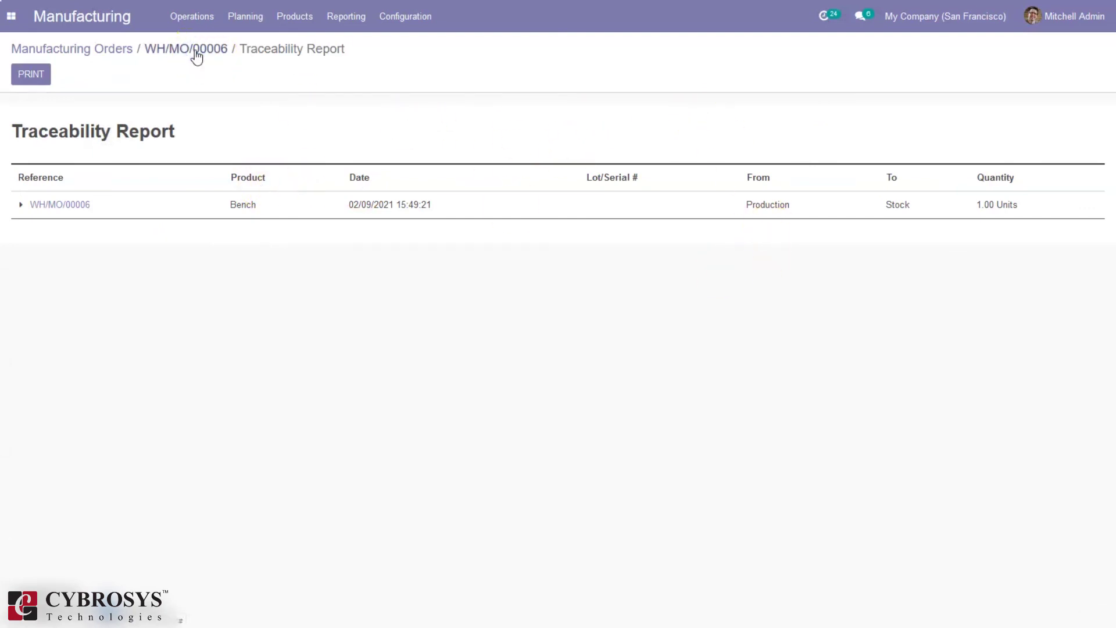
left_click(903, 144)
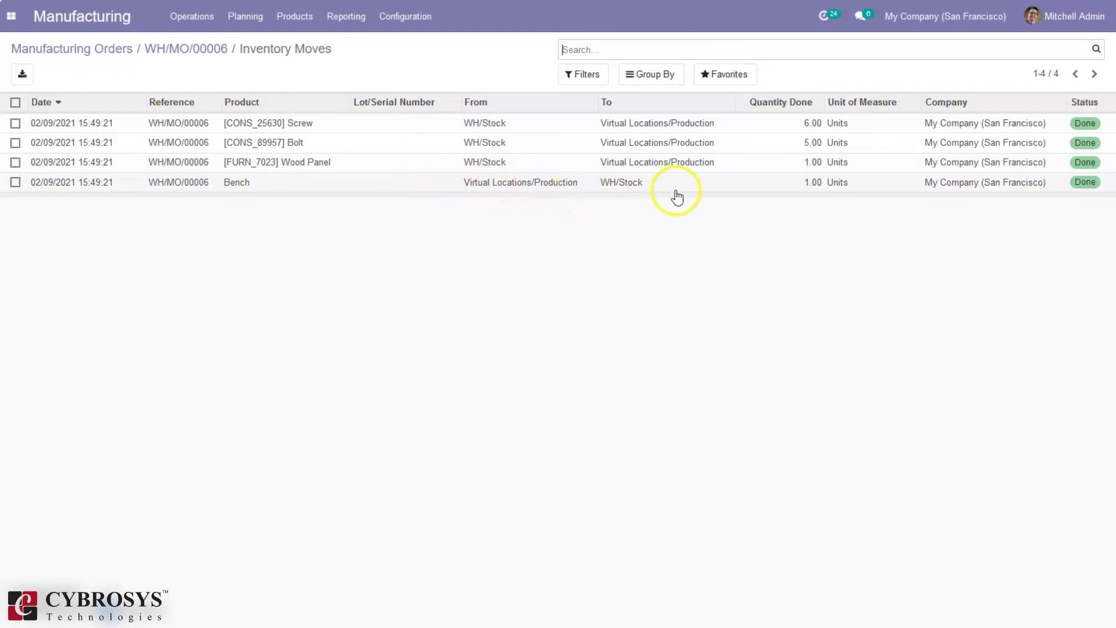
left_click(161, 50)
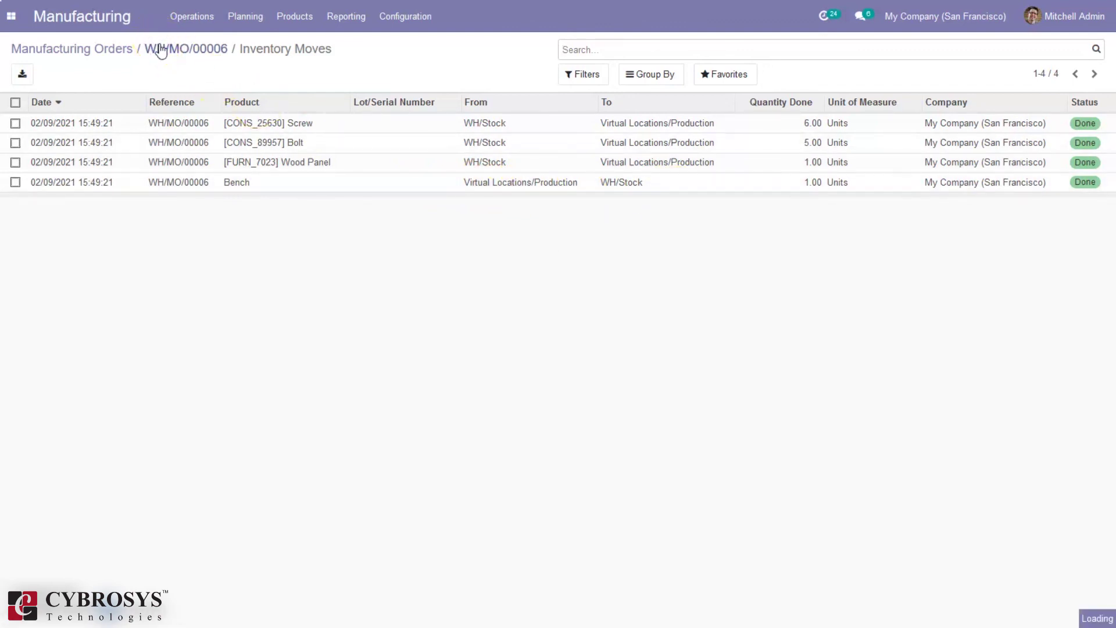